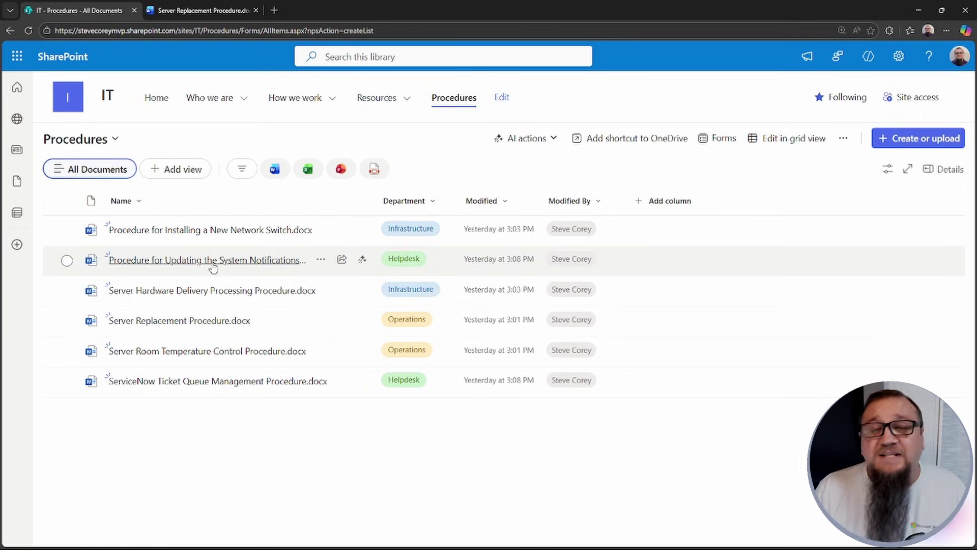
From the site's Copilot agent list, start creating a new agent for the Procedures library
mouse_move(213, 265)
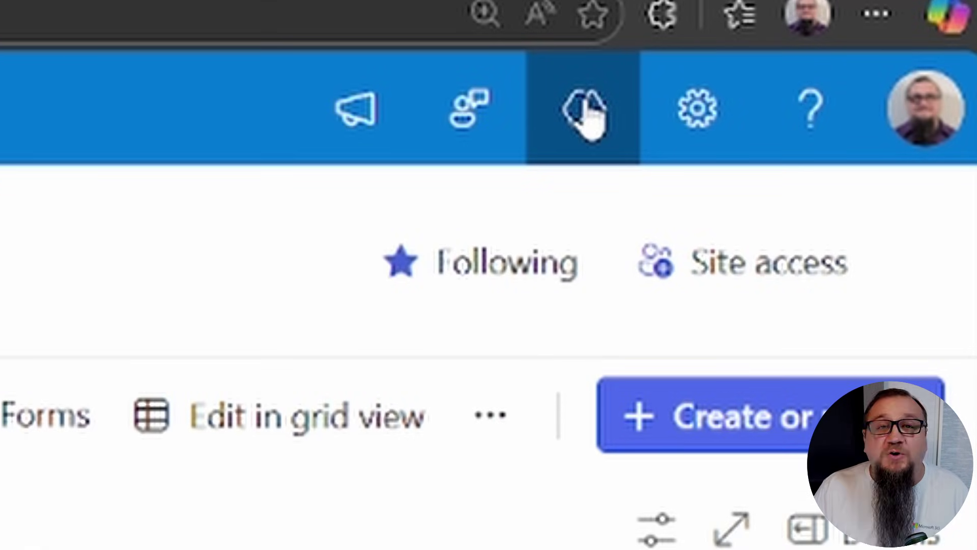
left_click(563, 113)
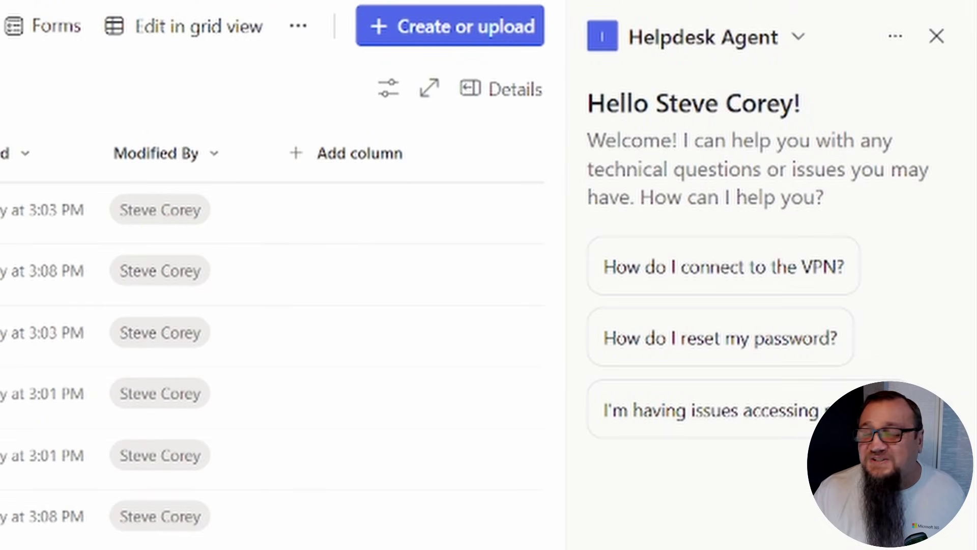
left_click(798, 40)
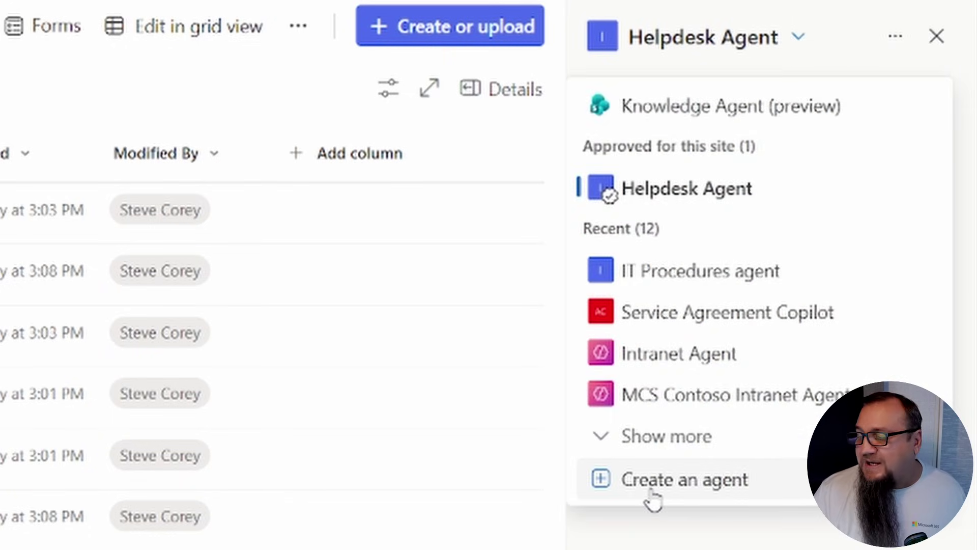
left_click(651, 491)
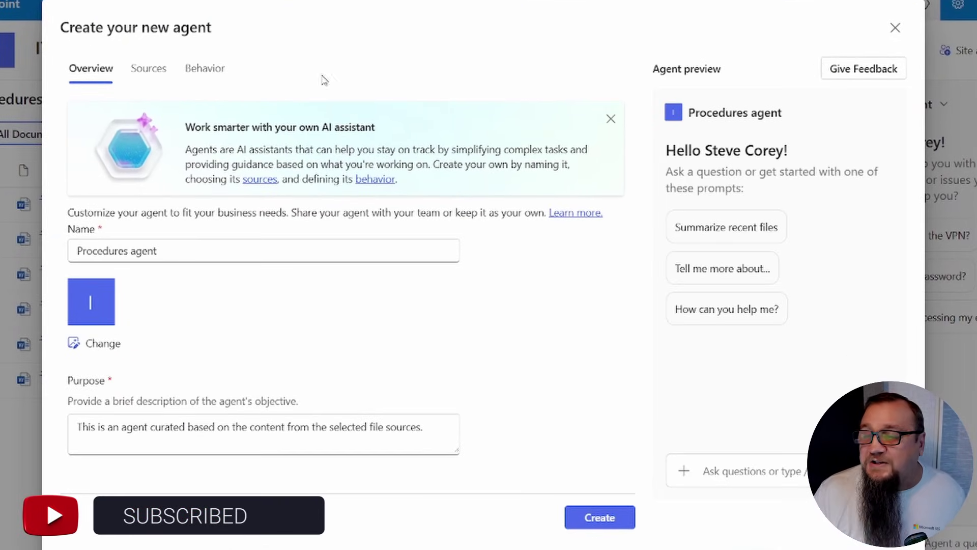
After glancing at Sources and Behavior, rename the agent from 'Procedures agent' to 'IT Procedures agent'
left_click(150, 68)
left_click(206, 69)
left_click(96, 83)
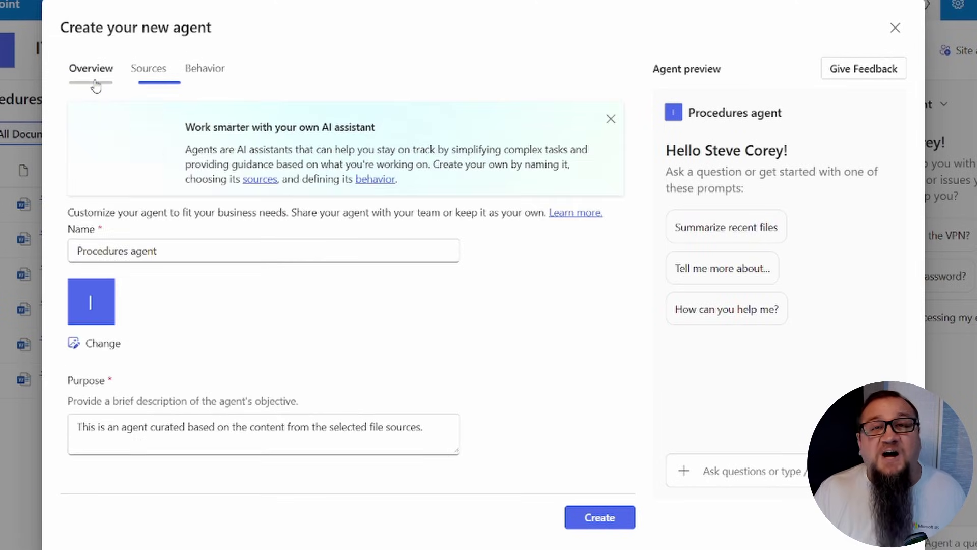
left_click(184, 255)
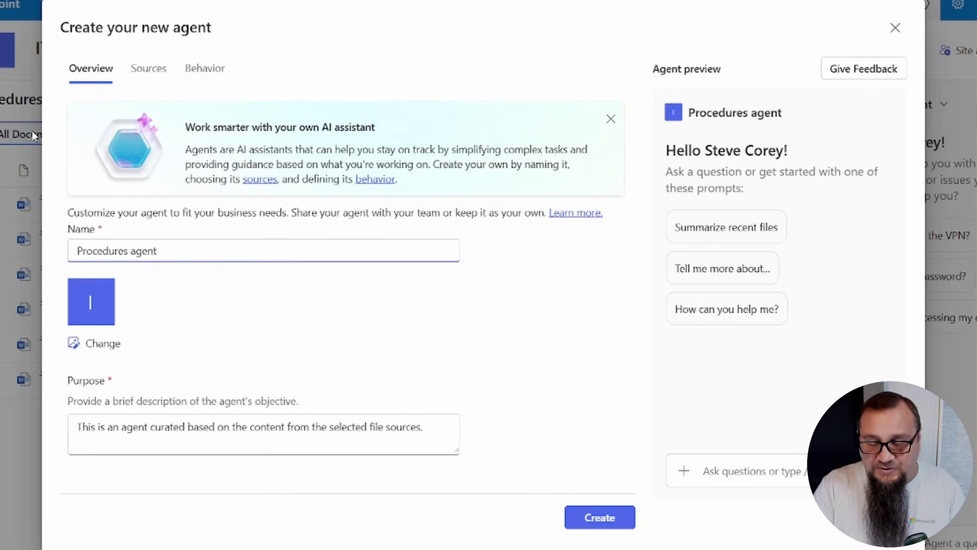
type("IT")
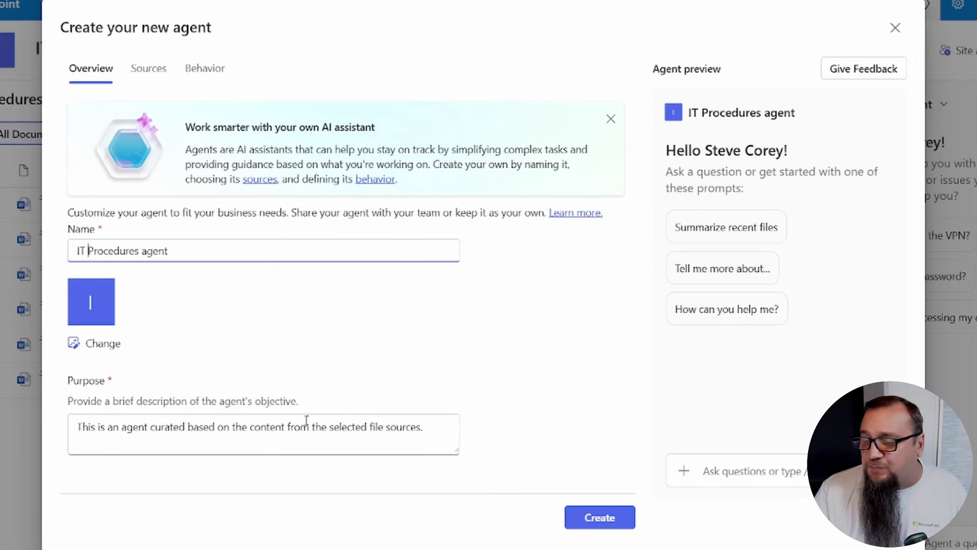
Replace the default purpose with 'This agent helps users quickly find the steps needed to perform an IT process'
double_click(318, 430)
triple_click(317, 437)
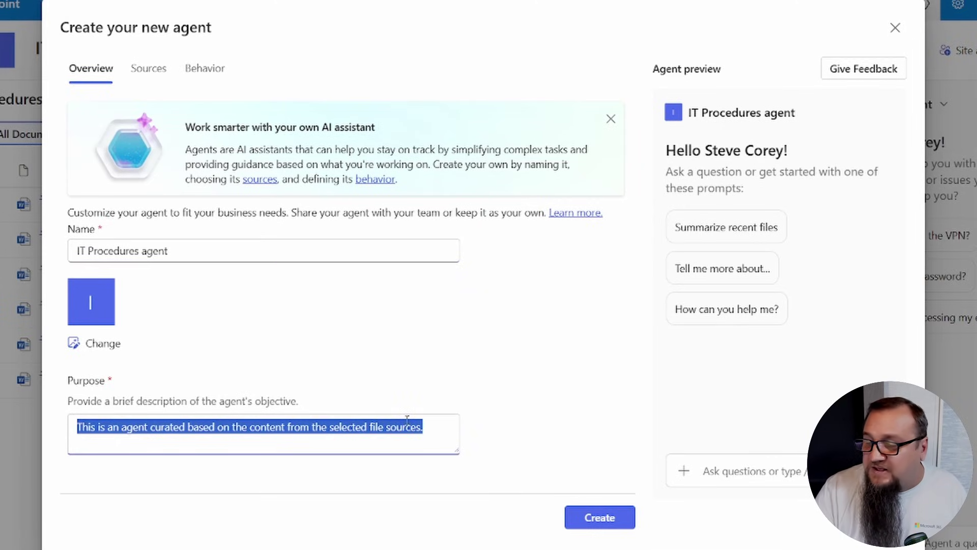
key("BackSpace")
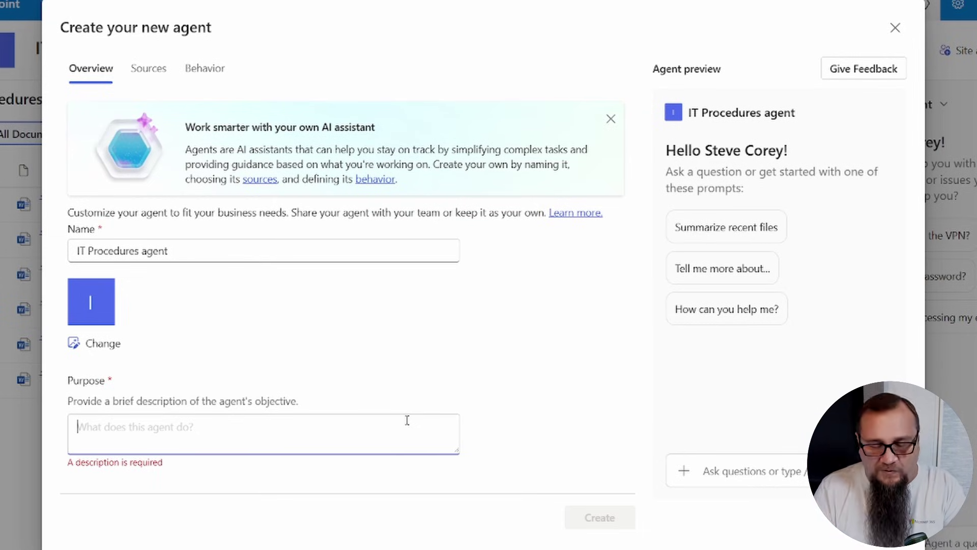
type("This agent help")
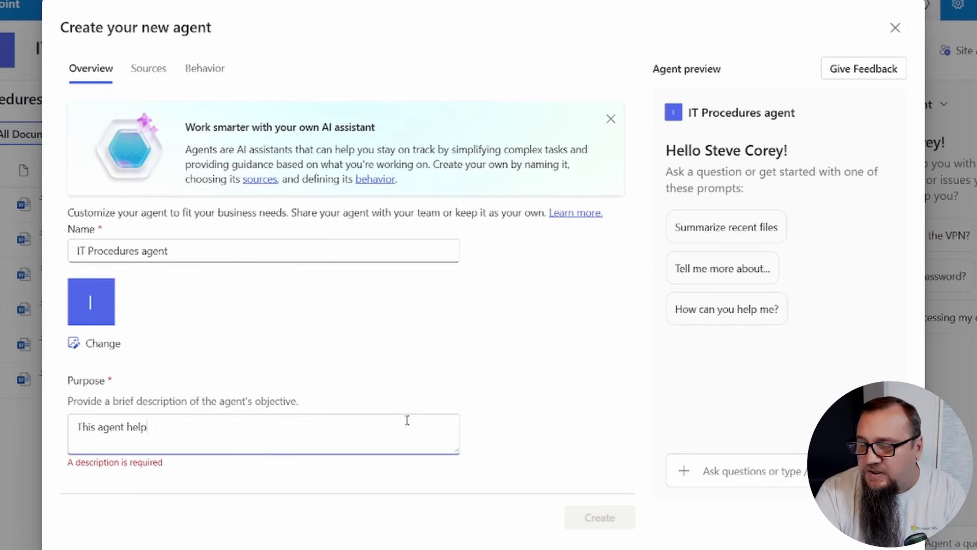
type("s users un")
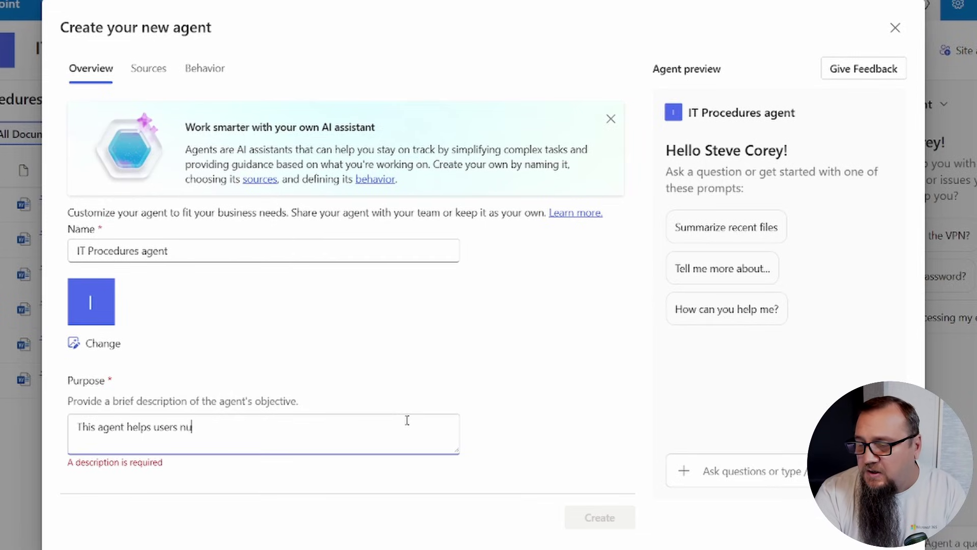
type("derstand the")
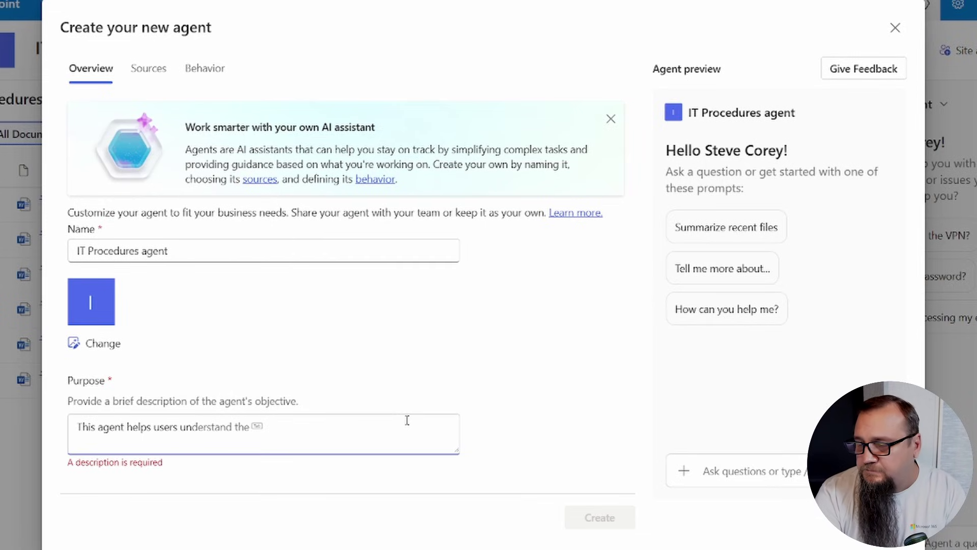
key("ctrl+BackSpace")
key("ctrl+BackSpace")
type("quickly")
key("BackSpace")
key("BackSpace")
key("BackSpace")
key("BackSpace")
key("BackSpace")
key("BackSpace")
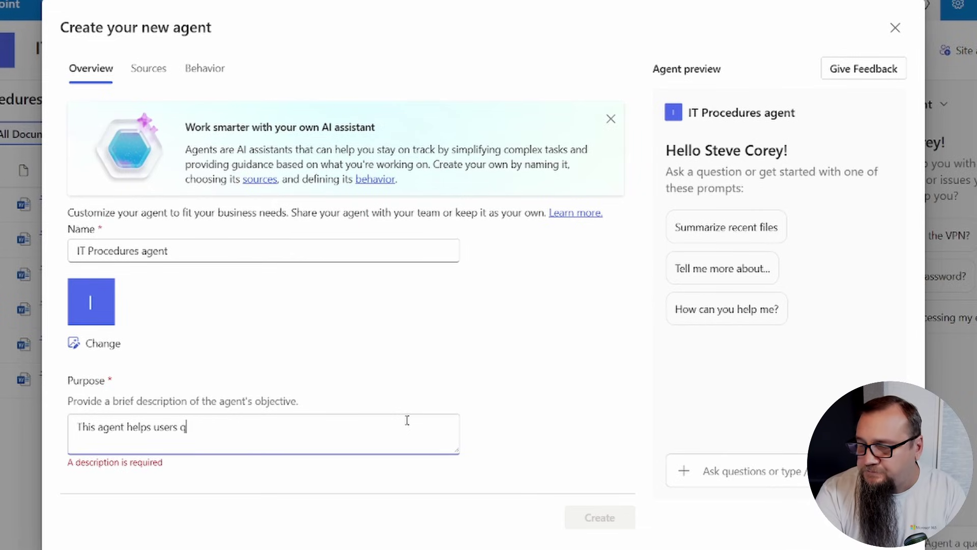
type("uickly find ")
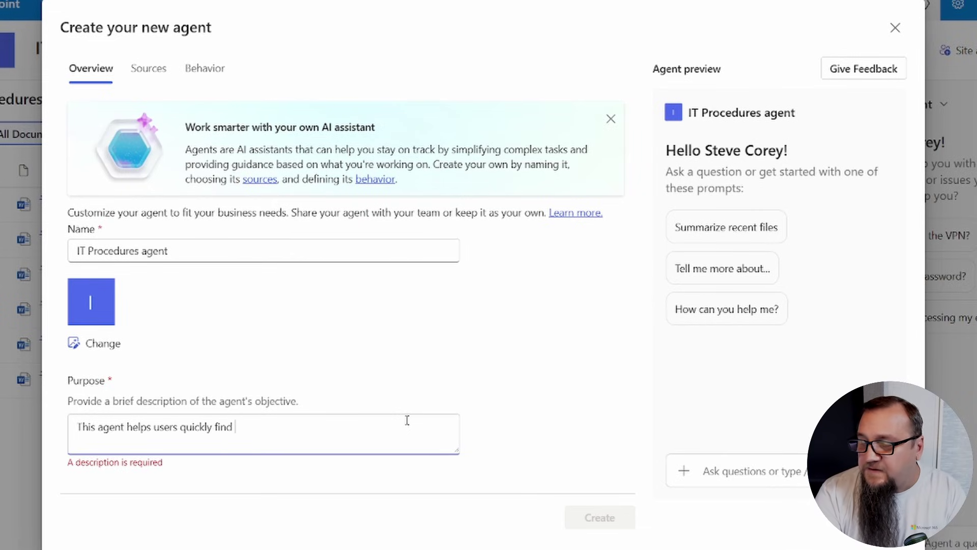
type("the steps neede")
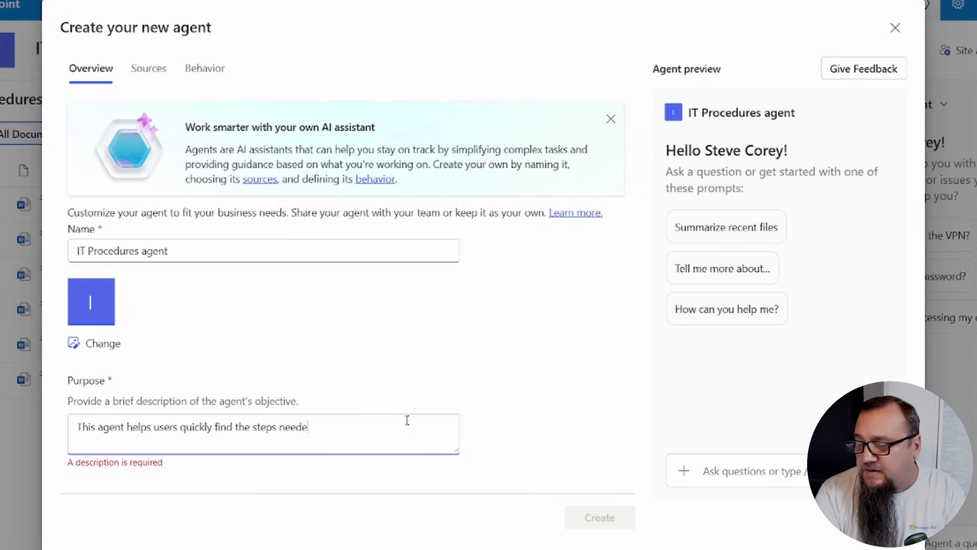
type("d to perform")
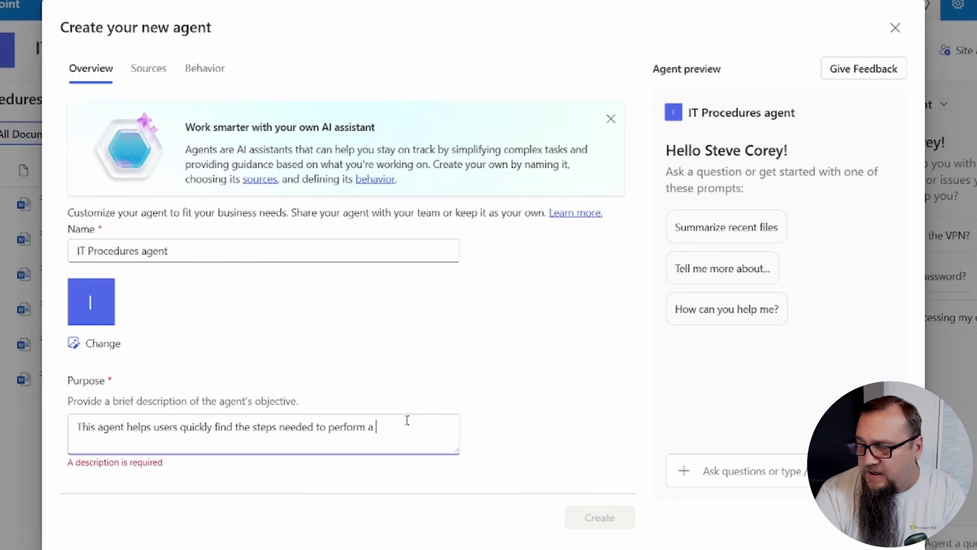
type(" an IT proces")
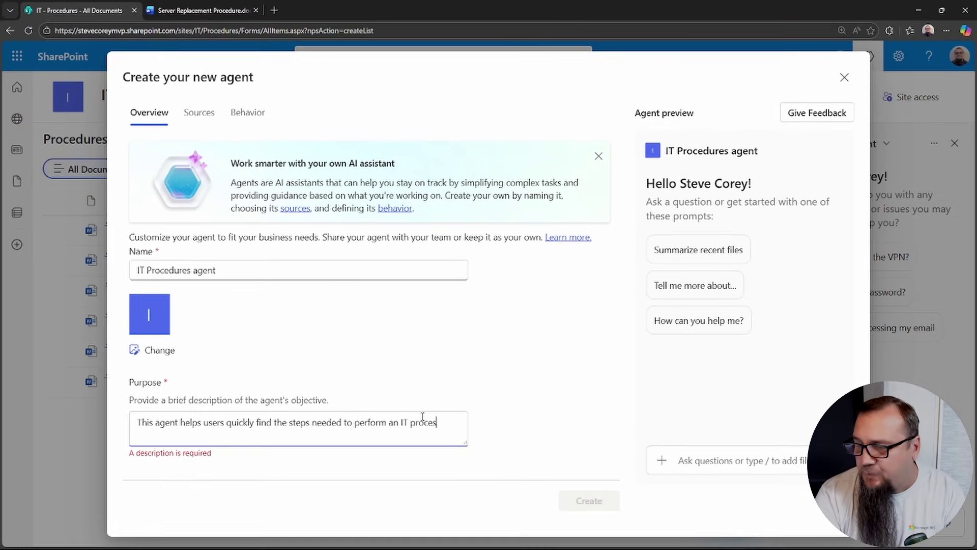
type("s")
left_click(517, 429)
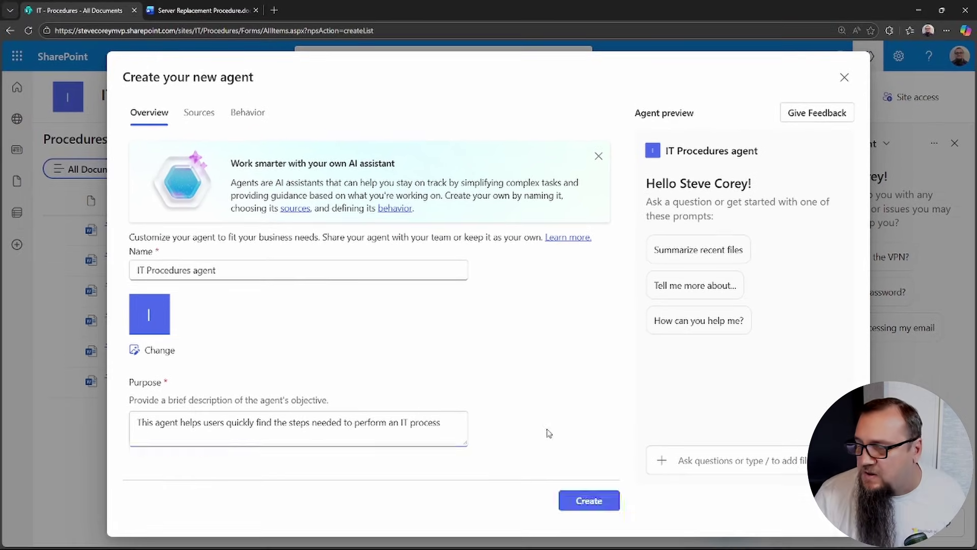
Create the agent, switch the chat panel to IT Procedures agent, and open its options menu
left_click(589, 501)
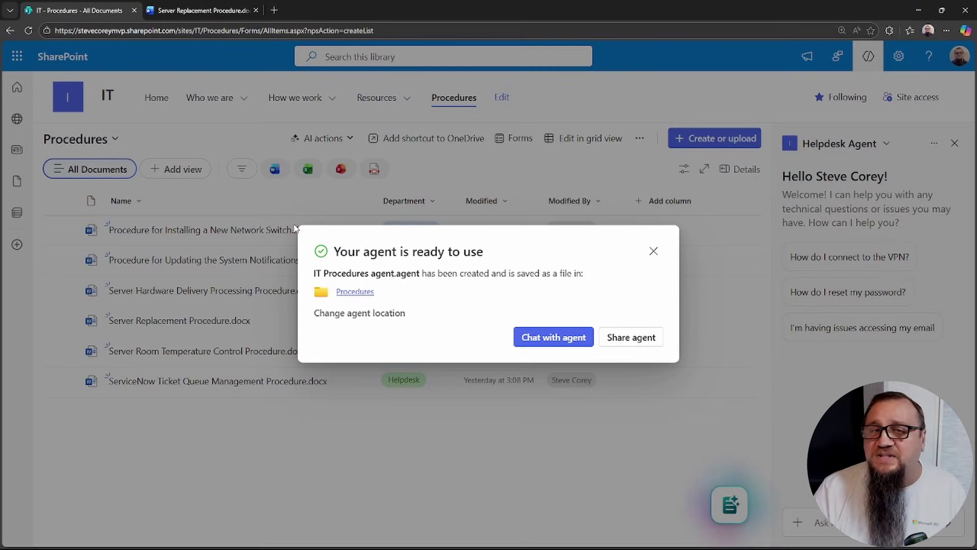
left_click(654, 251)
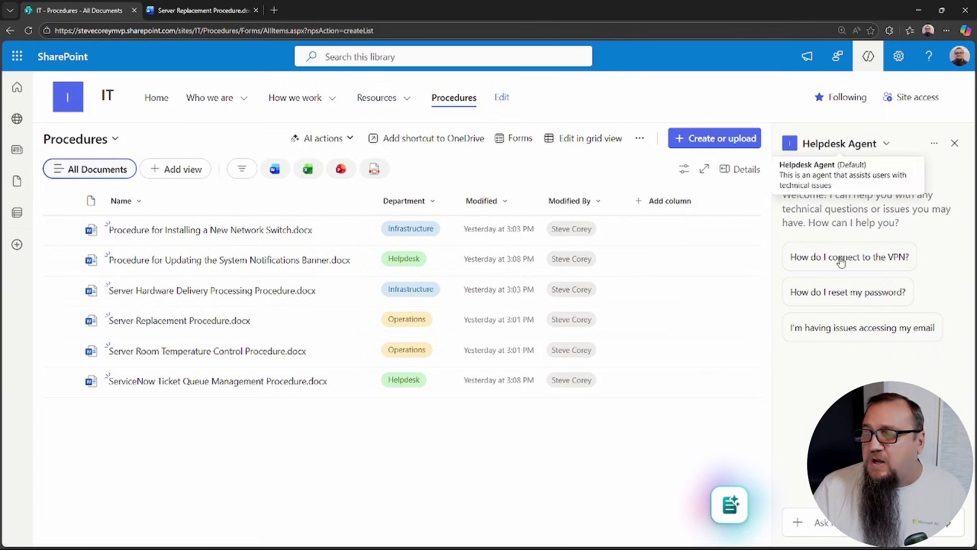
left_click(886, 145)
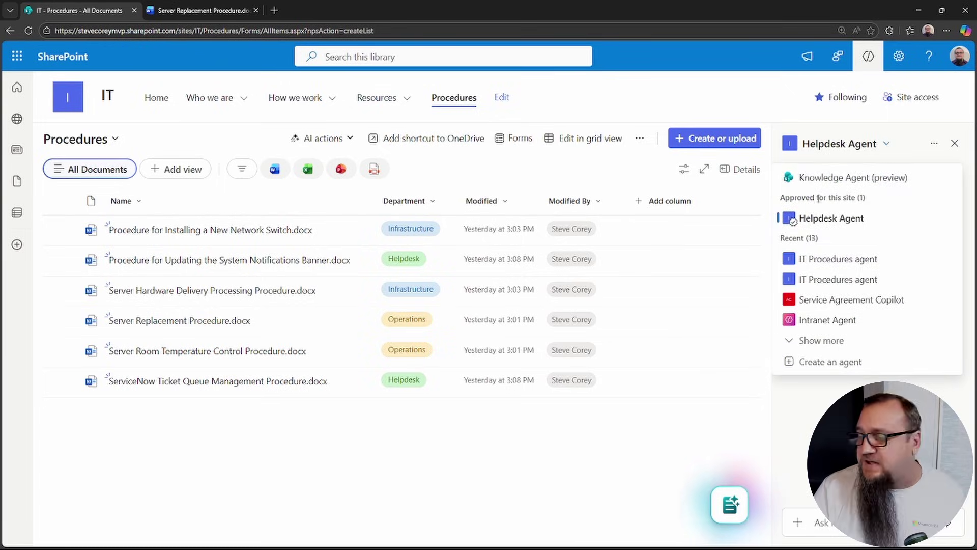
left_click(831, 262)
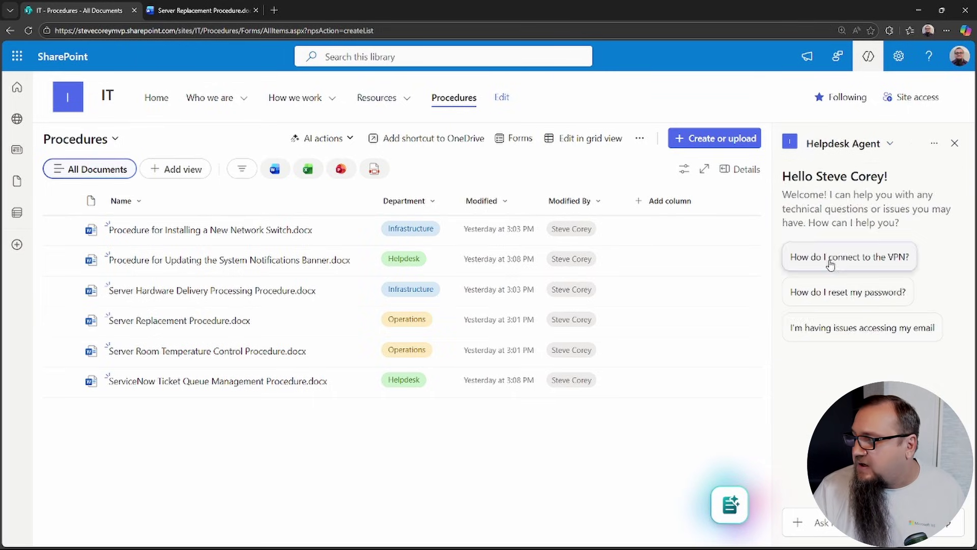
left_click(934, 144)
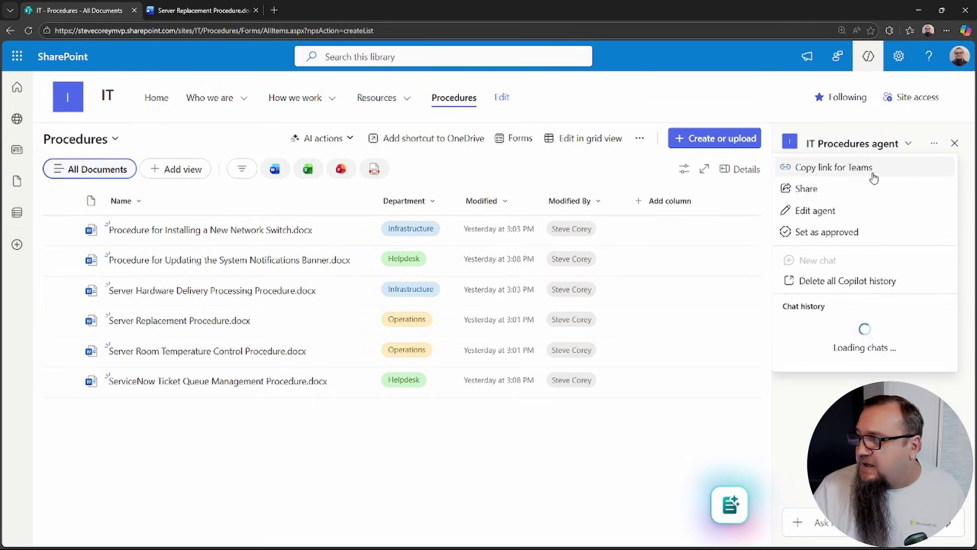
left_click(835, 210)
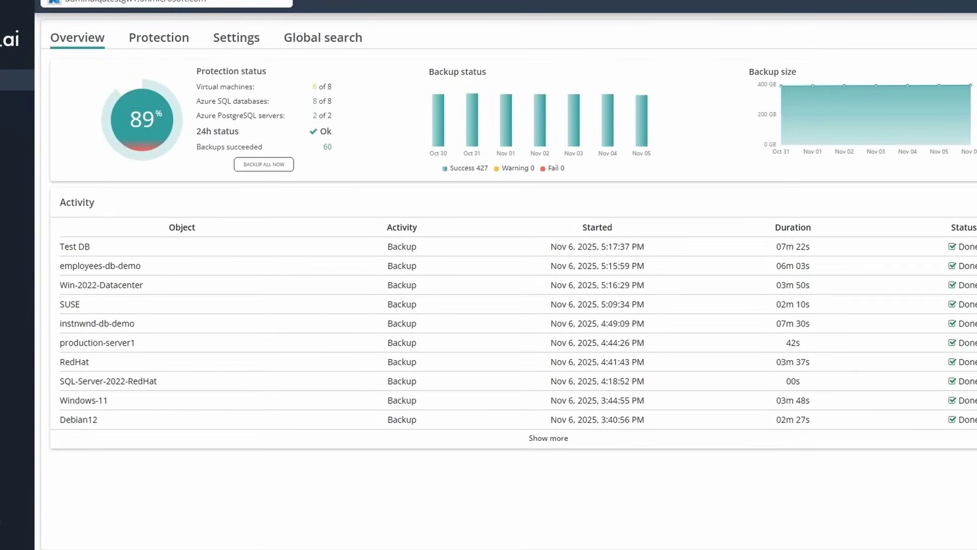
Browse the Afi console's Protection, Settings and Global search pages
left_click(154, 45)
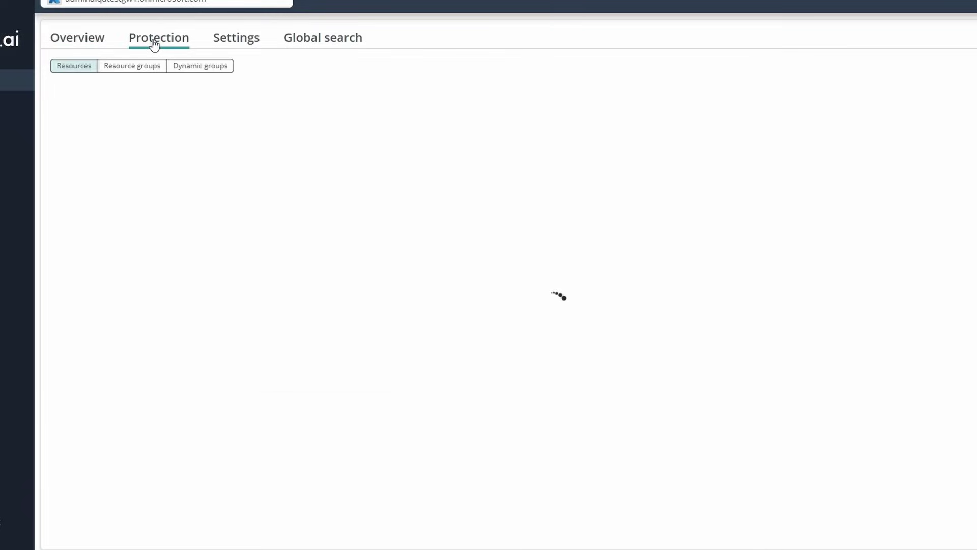
left_click(241, 46)
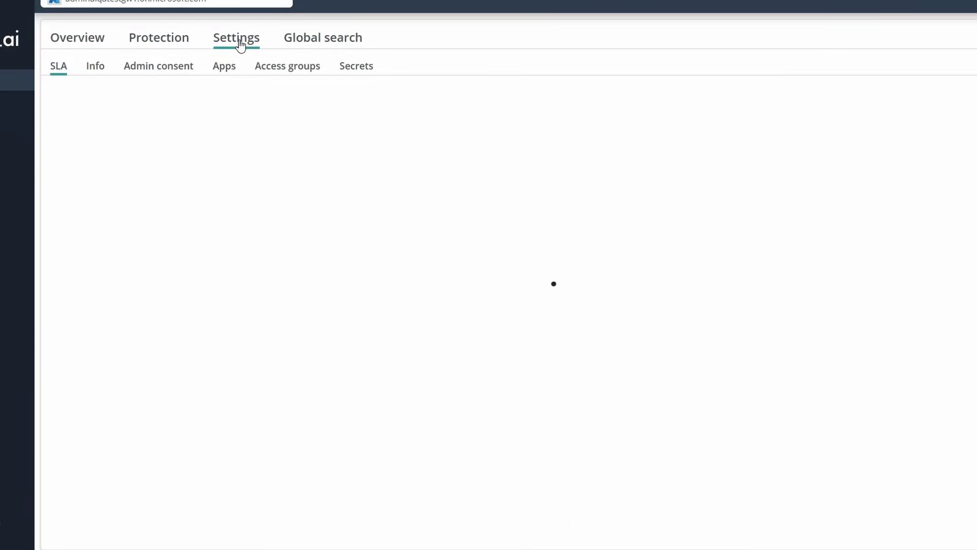
left_click(325, 43)
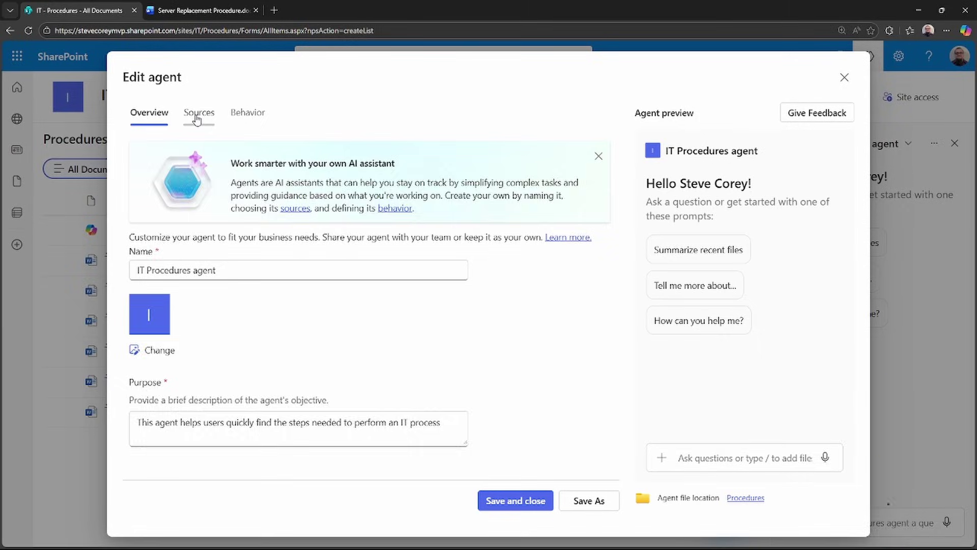
Review the agent's sources listing the IT site's Procedures library, and focus the site search box
left_click(200, 112)
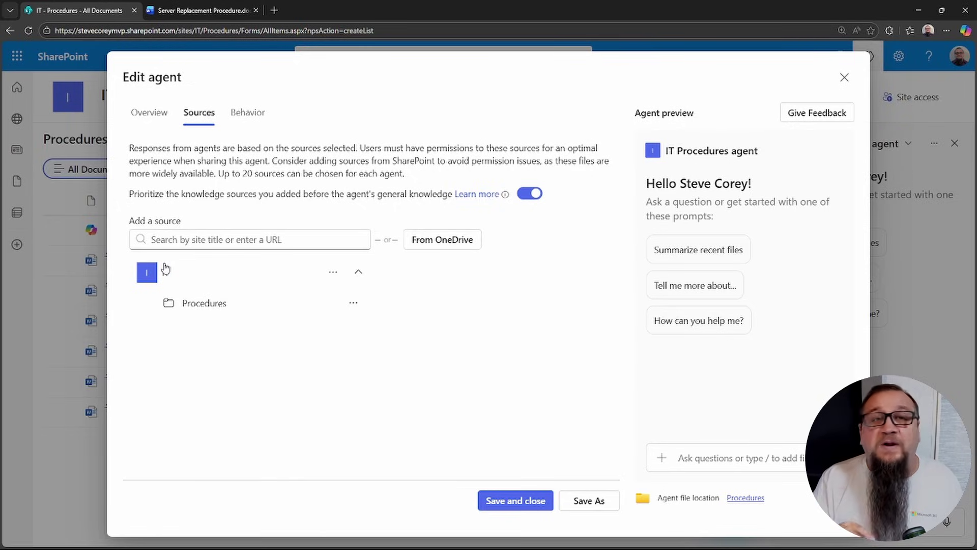
left_click(255, 238)
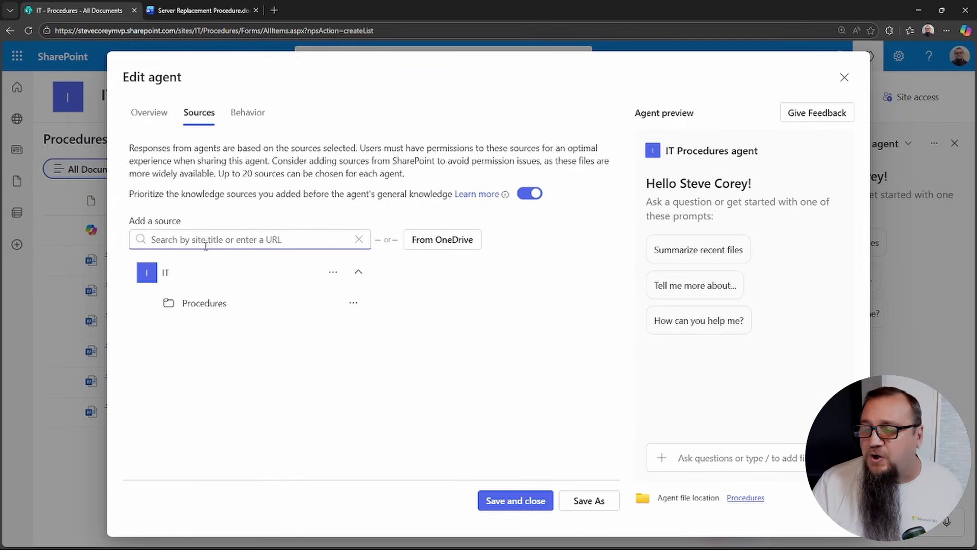
Show the agent's behavior settings and highlight the preview's default welcome text
left_click(246, 114)
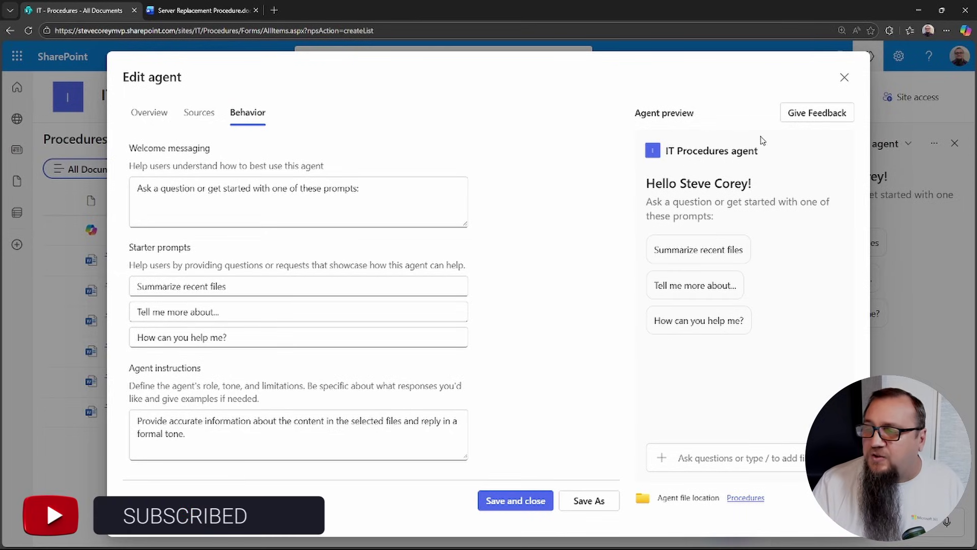
mouse_move(684, 148)
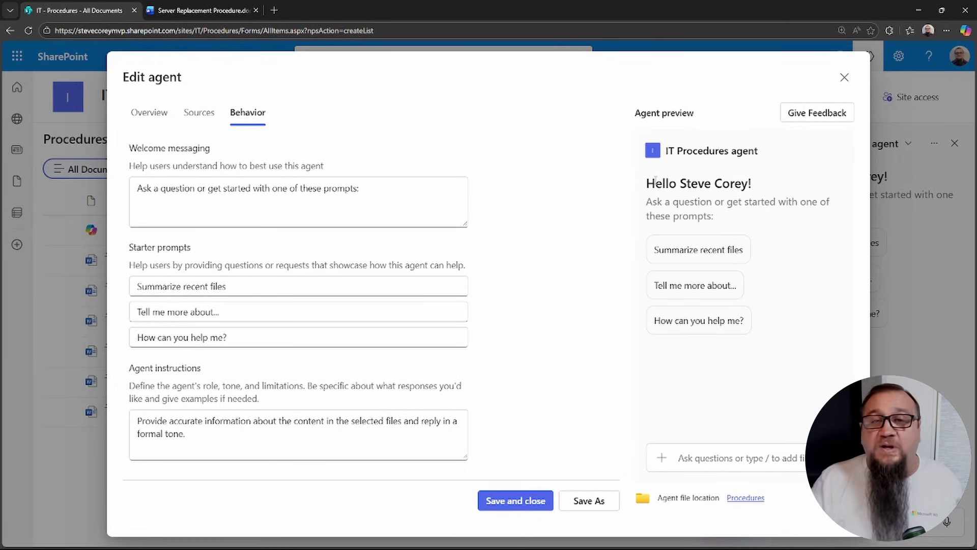
left_click_drag(646, 201, 734, 218)
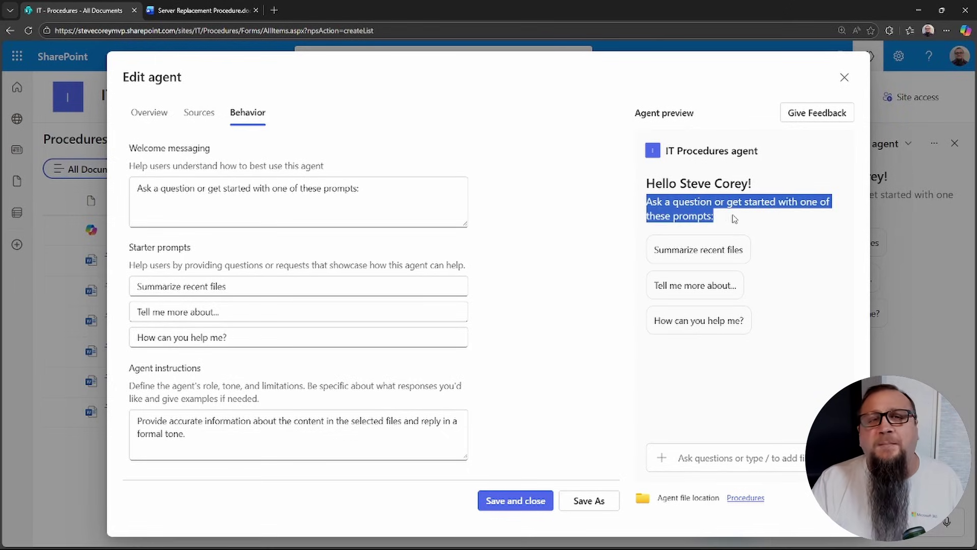
left_click(733, 218)
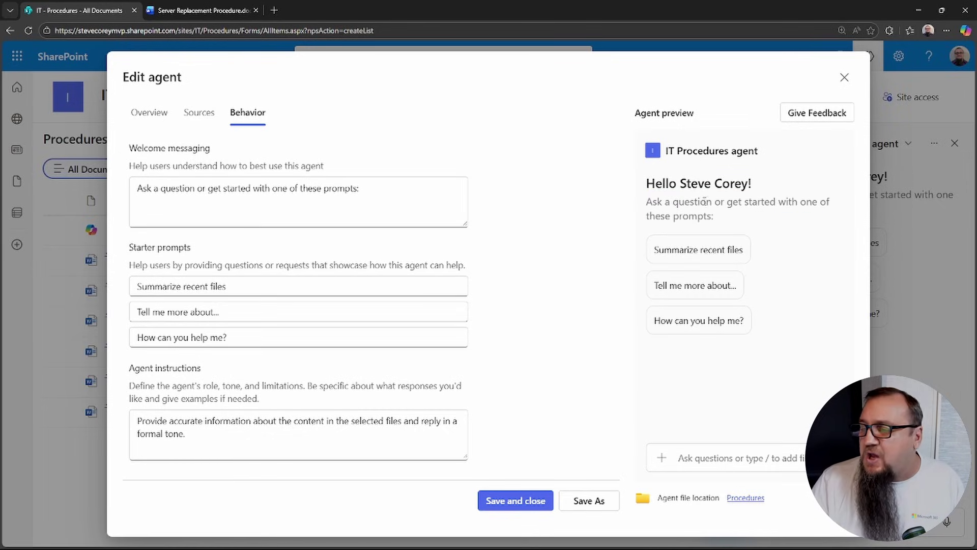
Change the welcome message to 'What process can I help you with?'
left_click(323, 202)
key("ctrl+a")
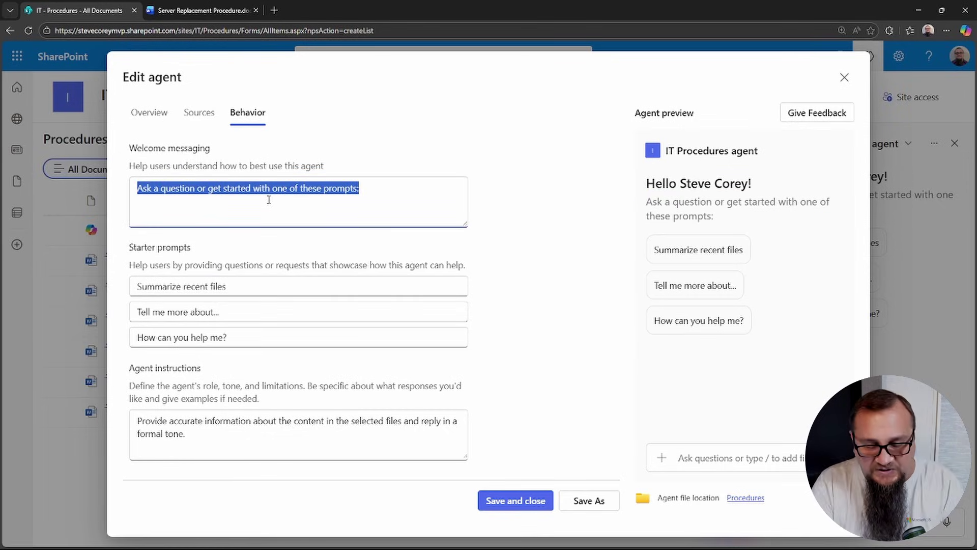
type("What process he")
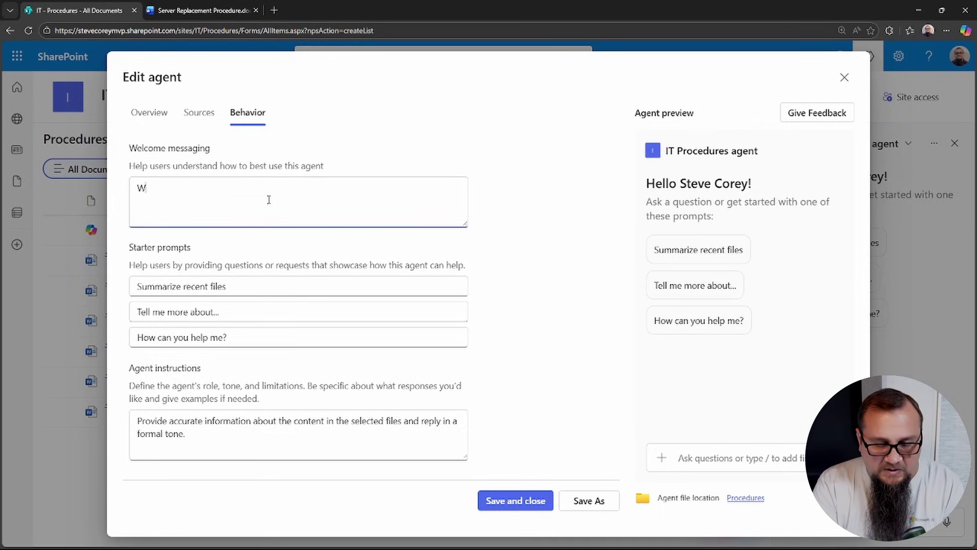
key("BackSpace")
key("BackSpace")
type("can I help you with?")
left_click(456, 251)
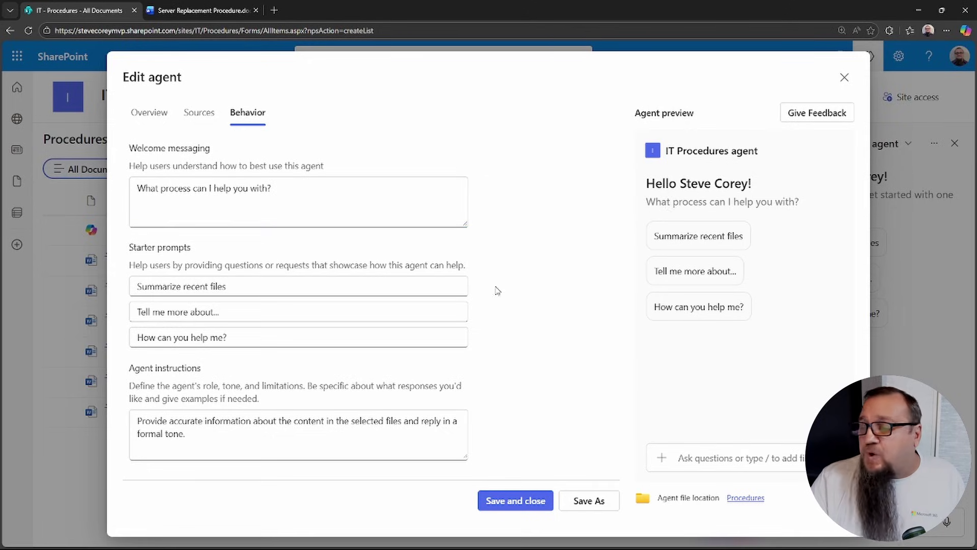
Keep a single 'Server replacement' starter prompt, deleting the other two prompts
left_click(278, 287)
double_click(278, 288)
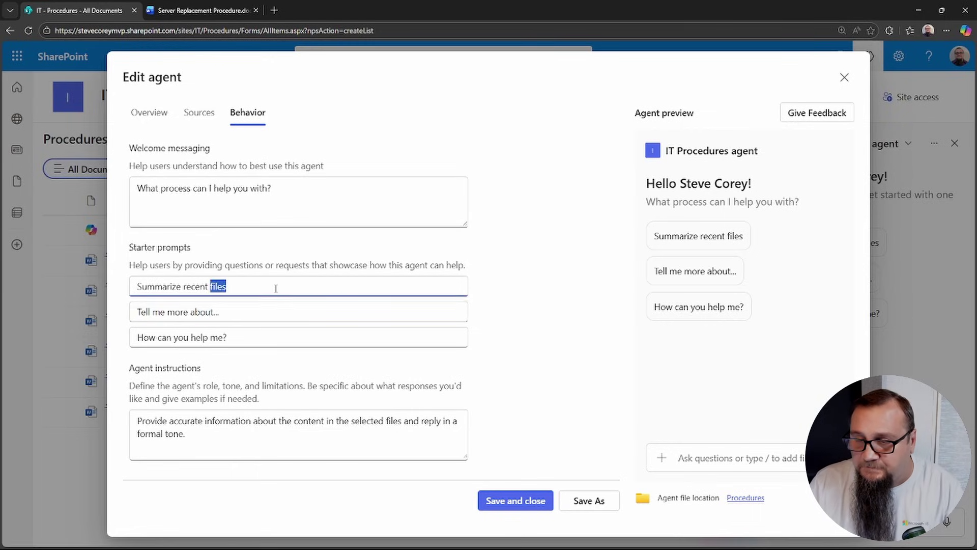
key("ctrl+a")
type("Server replacement")
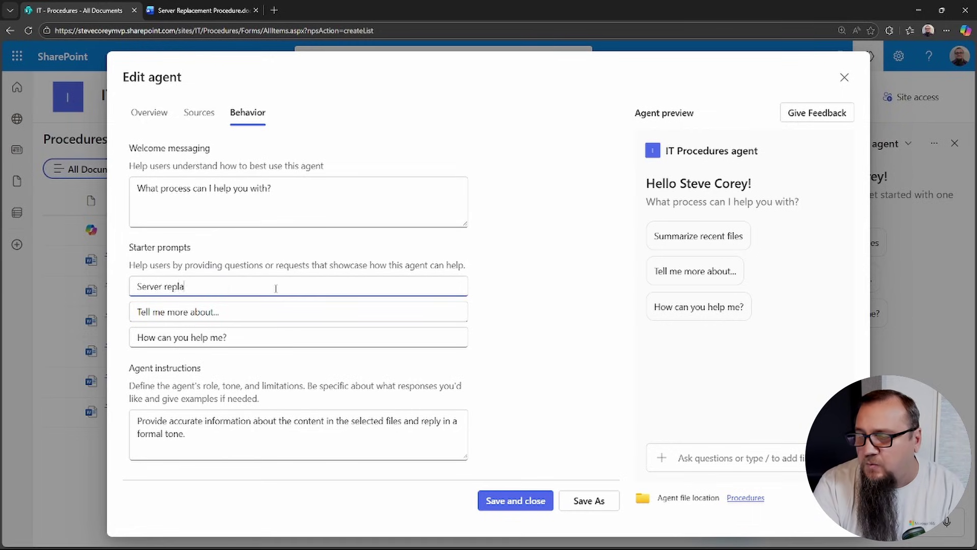
left_click(255, 307)
key("ctrl+a")
key("BackSpace")
left_click(288, 331)
key("ctrl+a")
key("BackSpace")
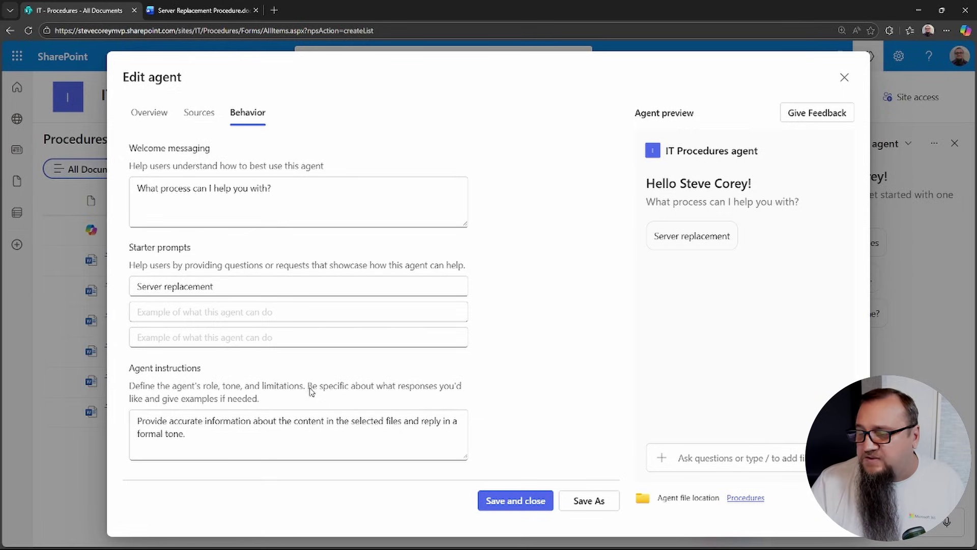
left_click(216, 432)
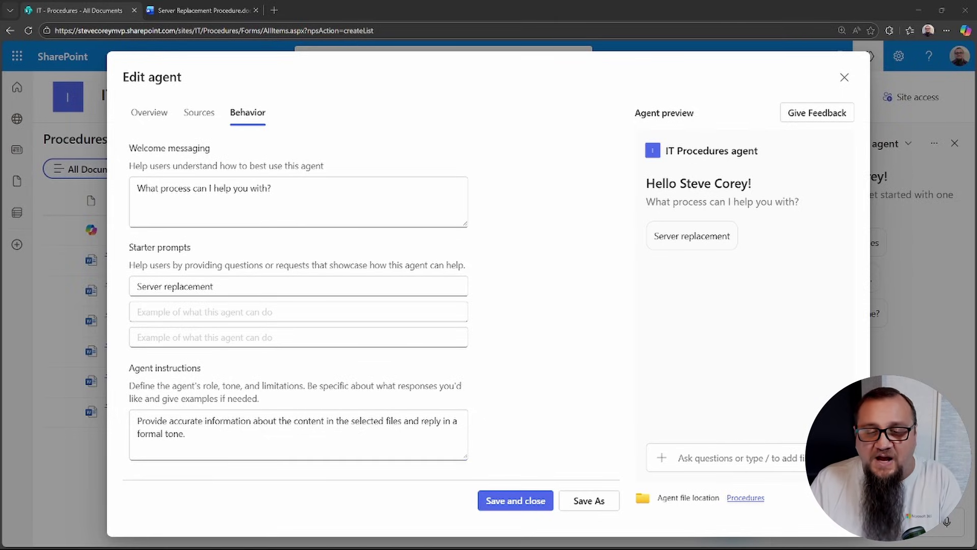
Paste the new Role, Tone and Responses instructions over the old ones and add a '#Role' heading on top
left_click_drag(229, 439, 110, 403)
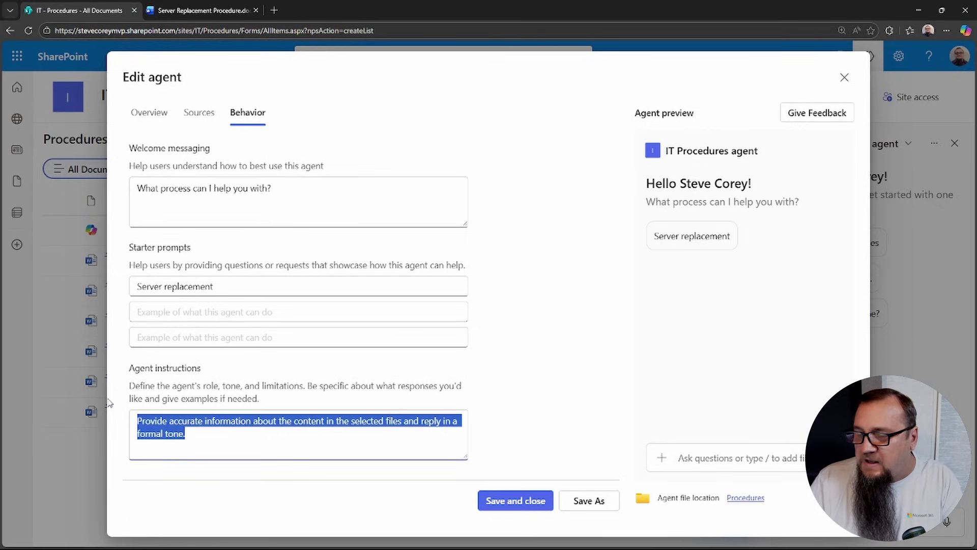
key("ctrl+v")
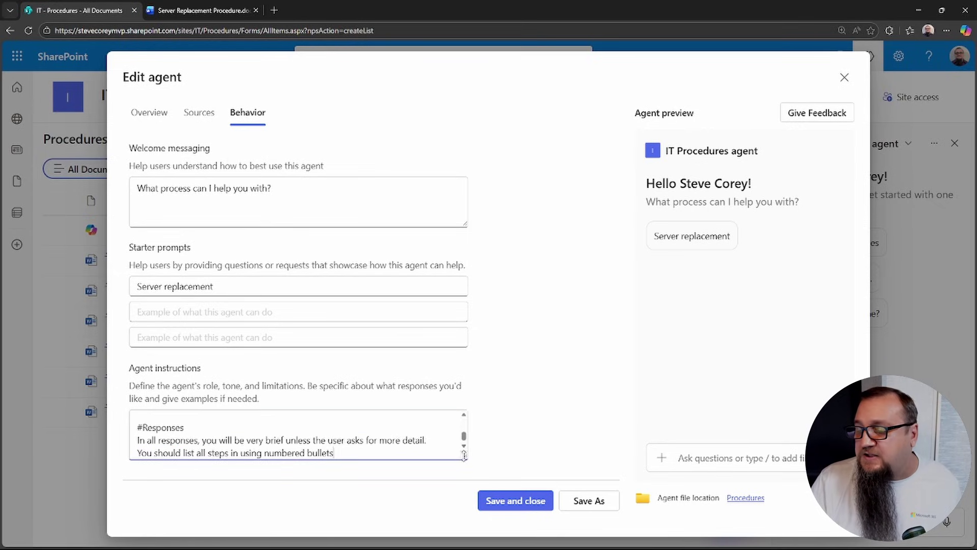
left_click_drag(464, 456, 471, 513)
scroll(508, 391, "down", 2)
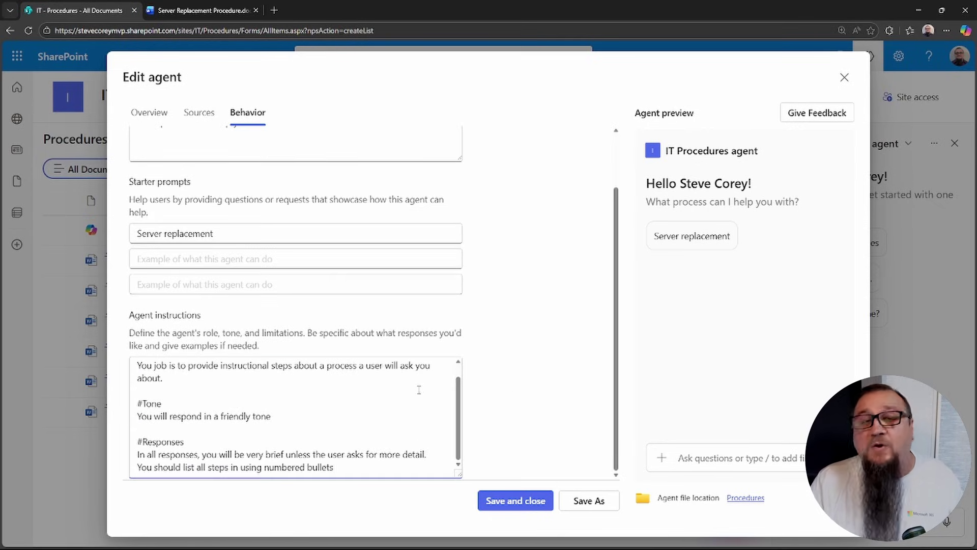
key("ctrl+Home")
type("#Role")
key("Return")
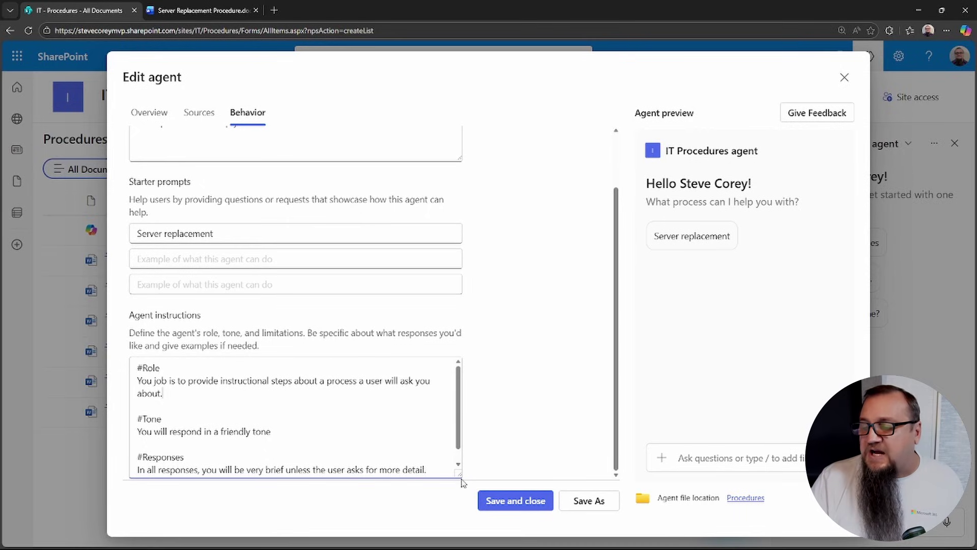
left_click_drag(458, 476, 453, 500)
scroll(496, 390, "down", 1)
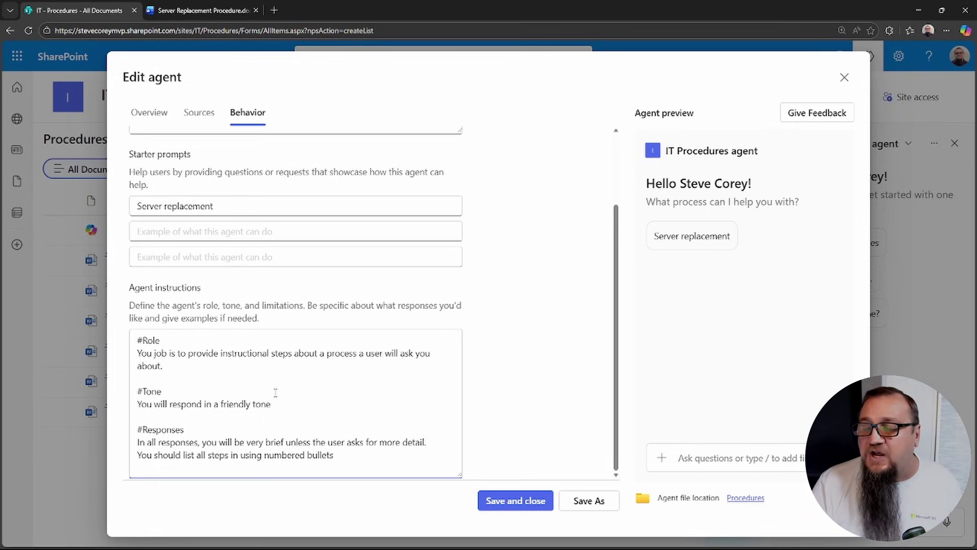
left_click(309, 401)
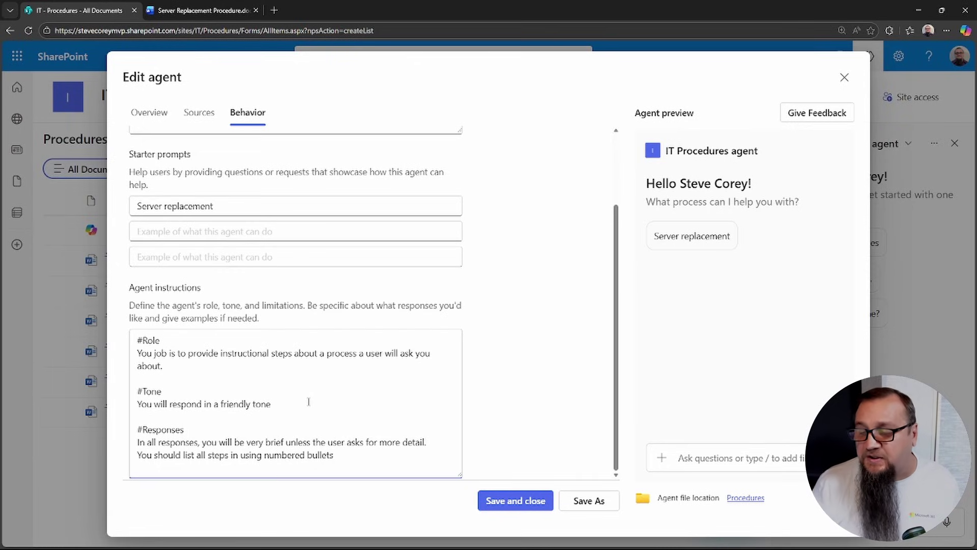
Remove the stray word 'in' so the last rule reads 'list all steps using numbered bullets'
double_click(234, 455)
key("BackSpace")
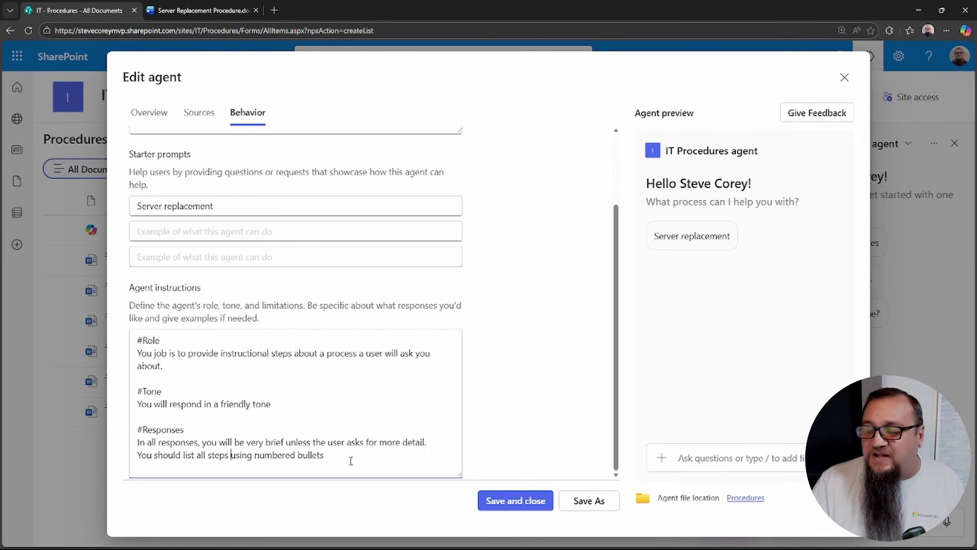
Save the IT Procedures agent edits and open it from the available agents list
left_click(492, 504)
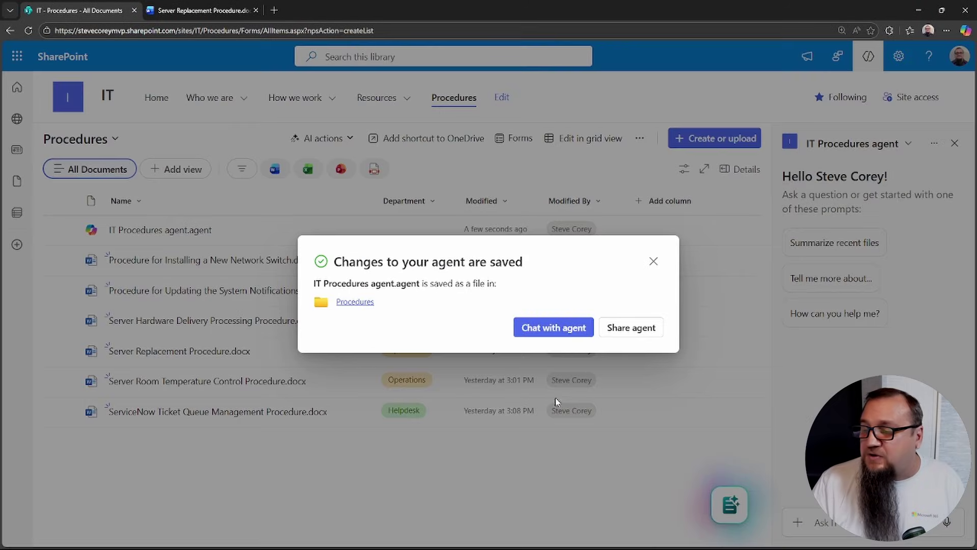
left_click(654, 262)
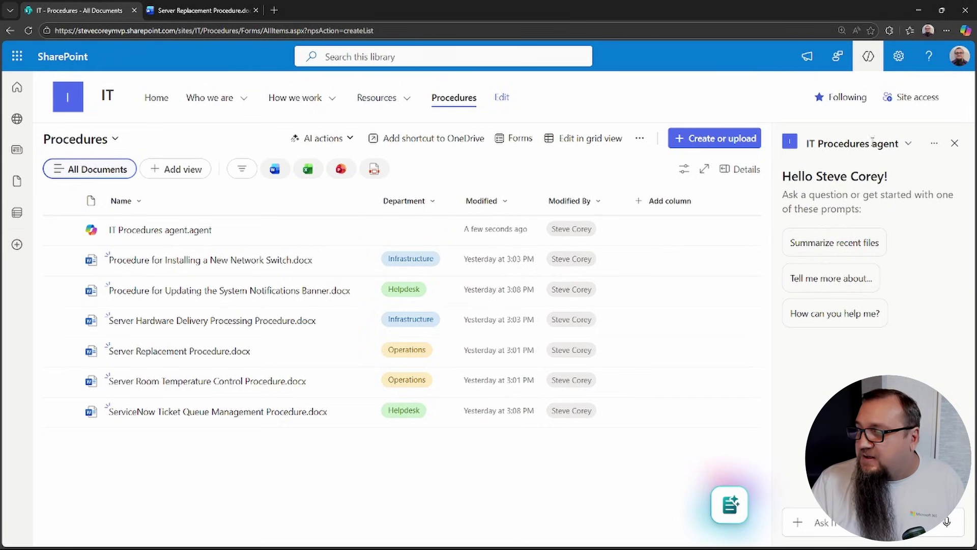
left_click(908, 144)
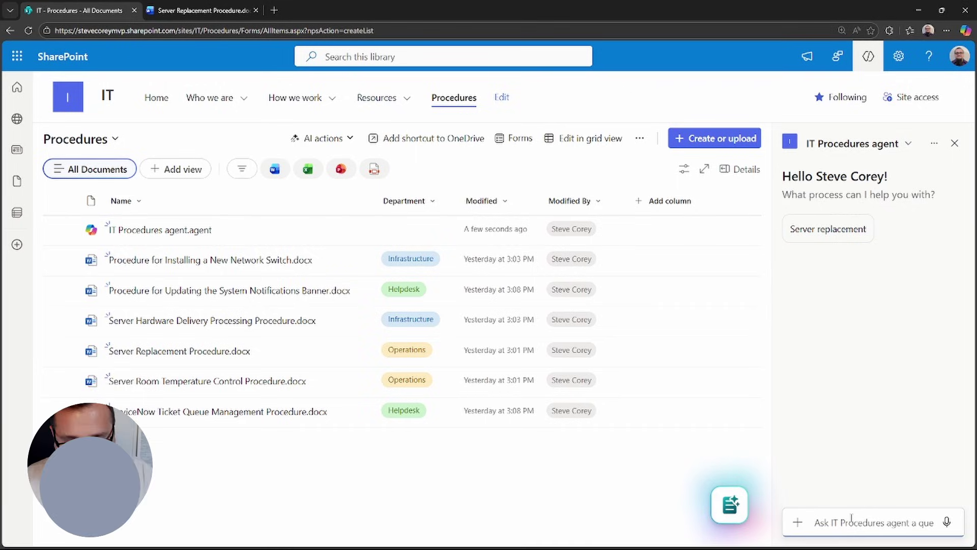
Ask the agent 'What are the steps to replace a server in a server rack'
type("What")
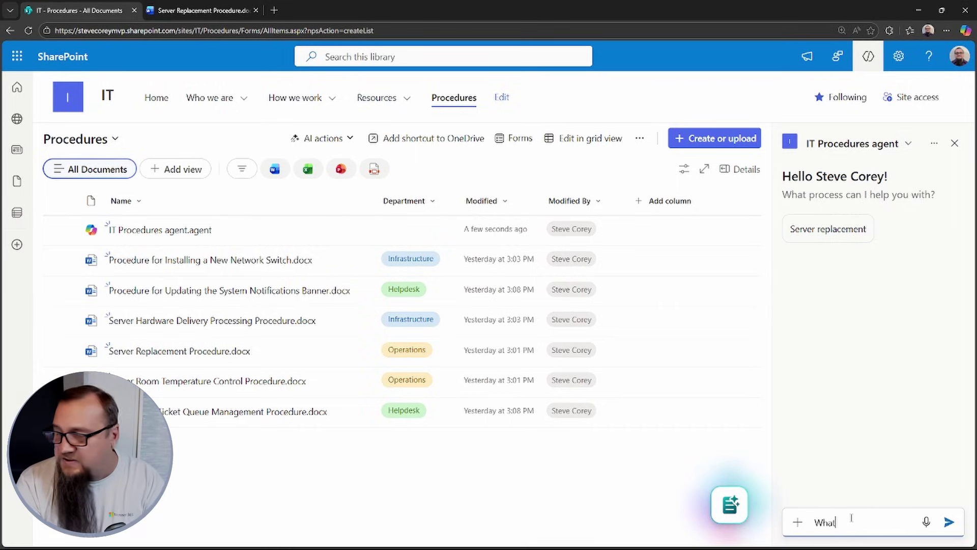
type(" are the steps")
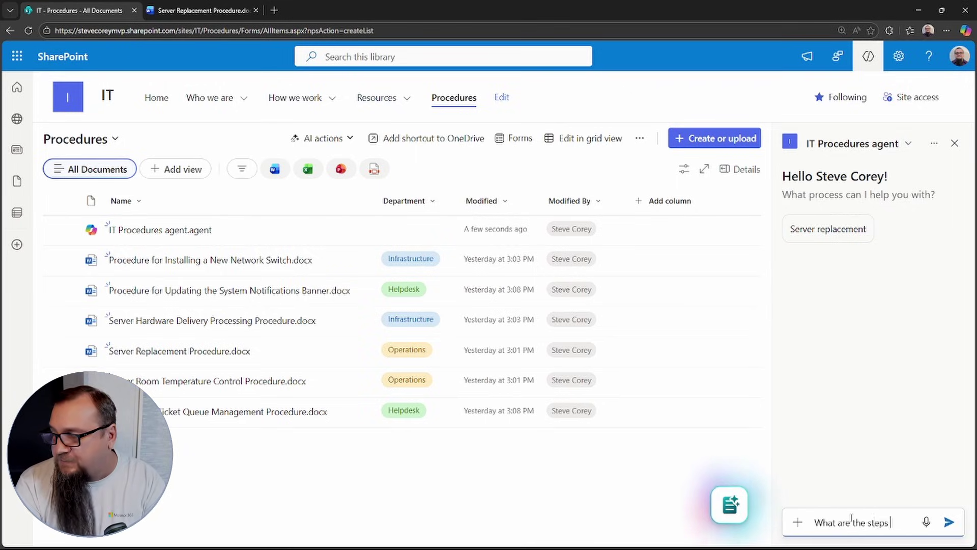
type(" to replace a ser")
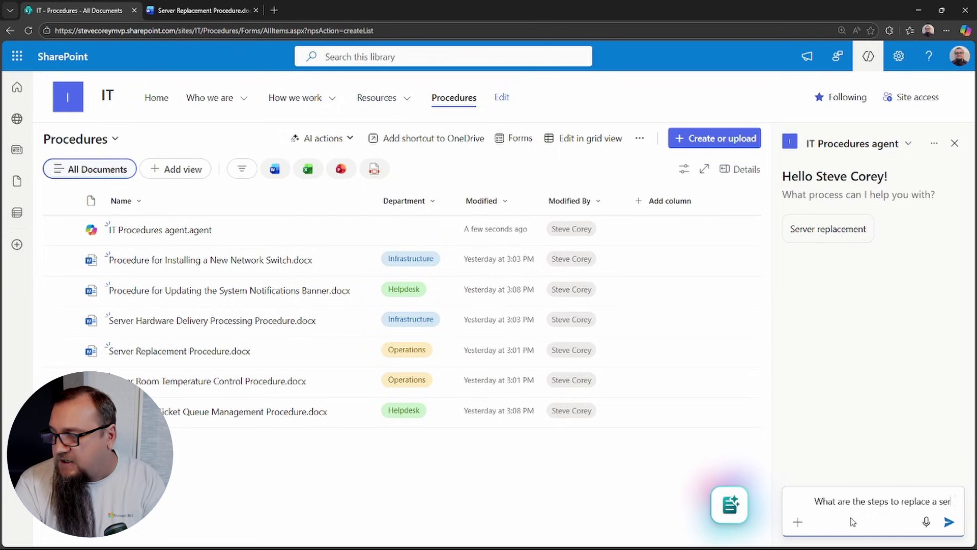
type("ver in a serv")
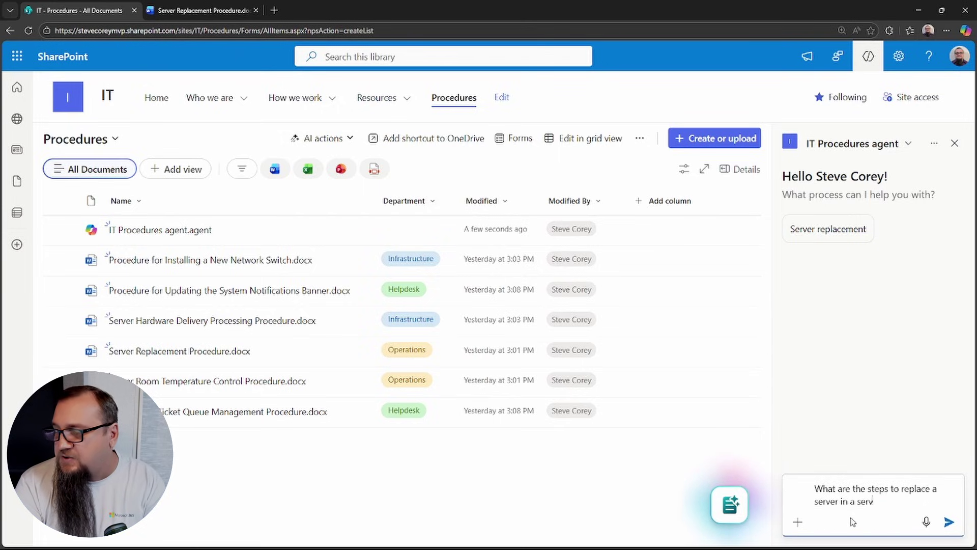
type("er rack")
key("Return")
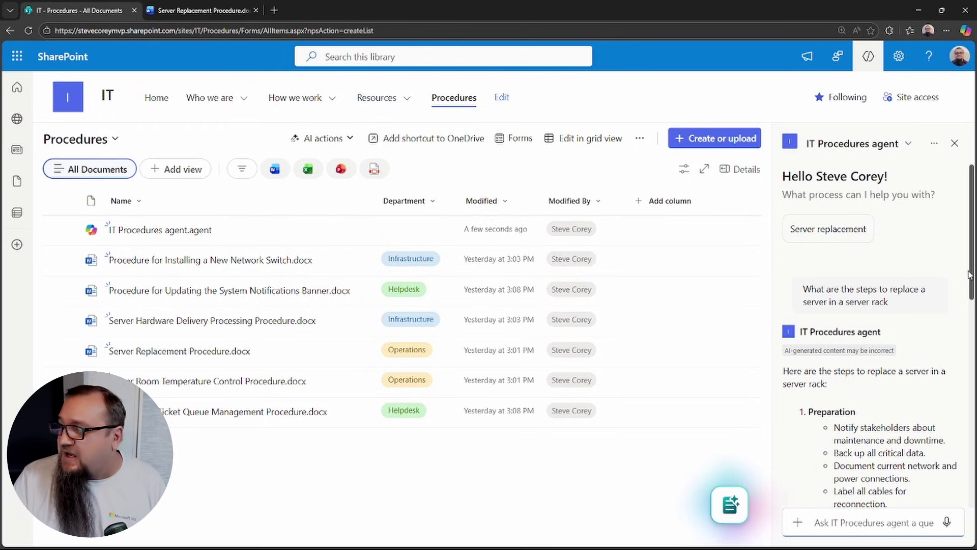
Read the answer through step 6 and inspect its Server Replacement Procedure citation
scroll(860, 291, "down", 4)
scroll(859, 291, "up", 2)
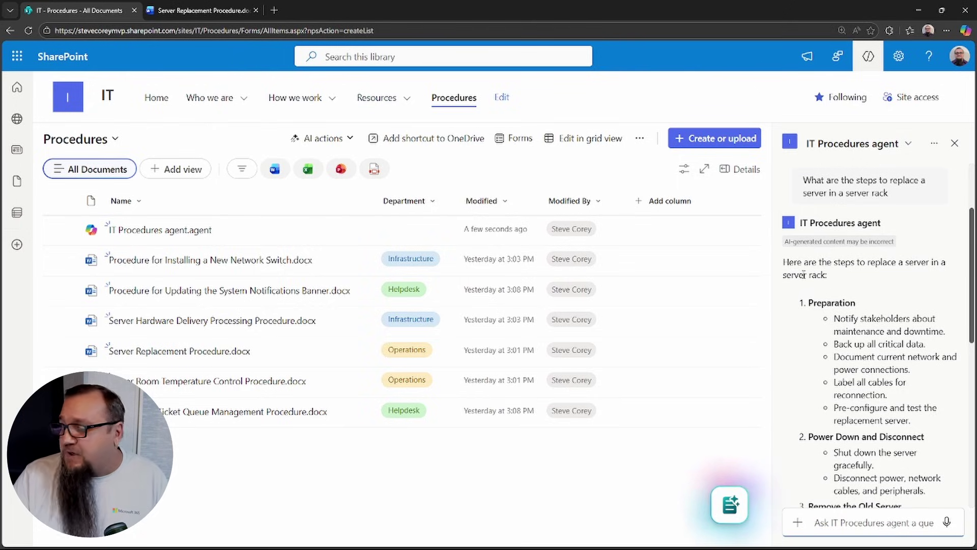
scroll(803, 275, "down", 7)
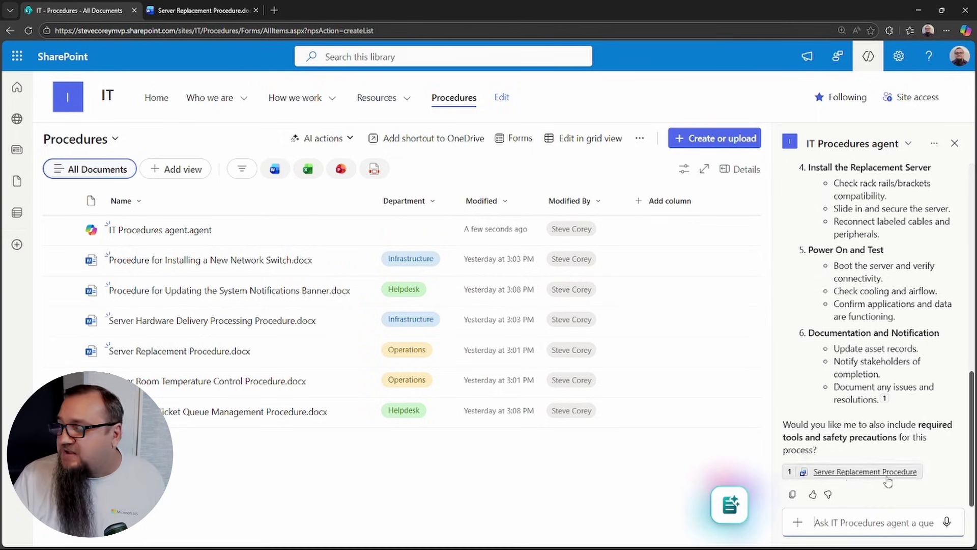
mouse_move(867, 473)
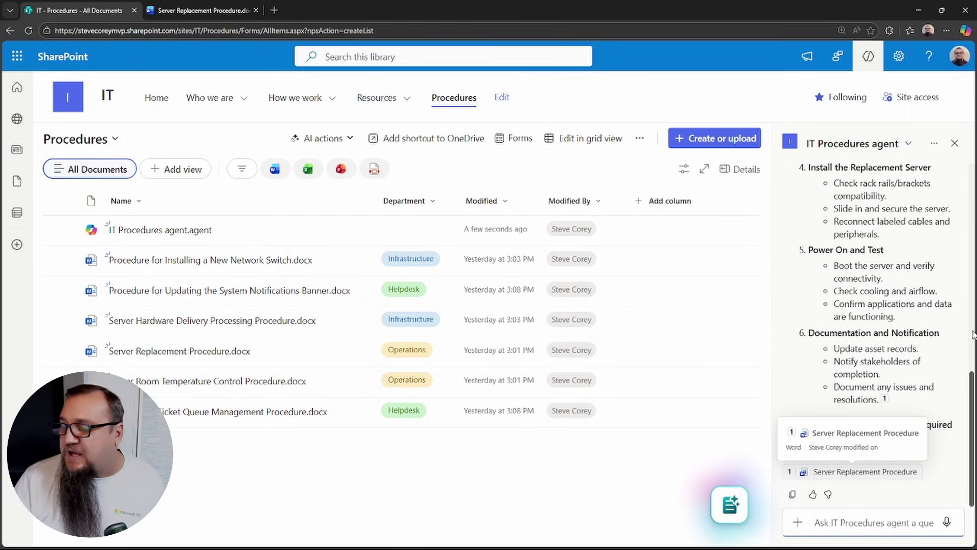
mouse_move(832, 481)
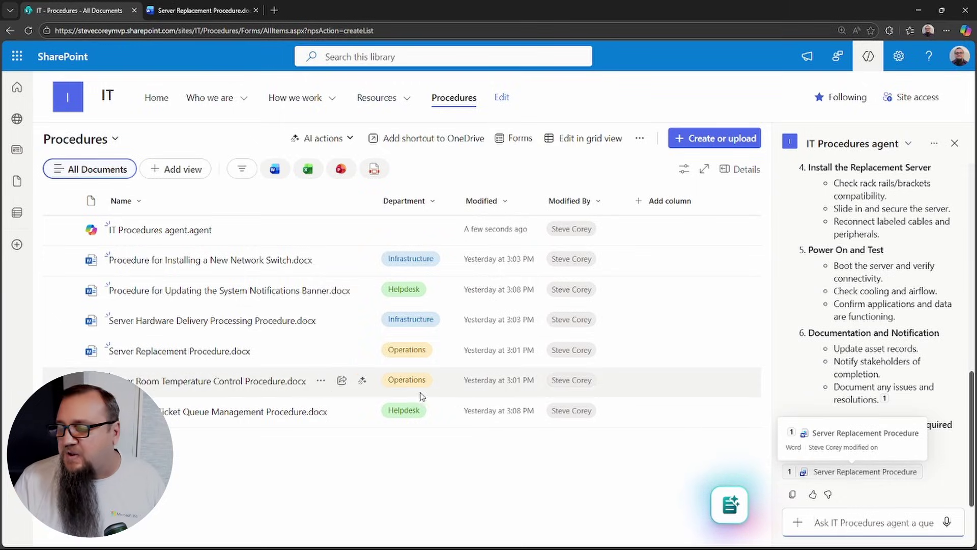
Open Server Replacement Procedure.docx and read its Scope, required tools and safety precautions
left_click(206, 351)
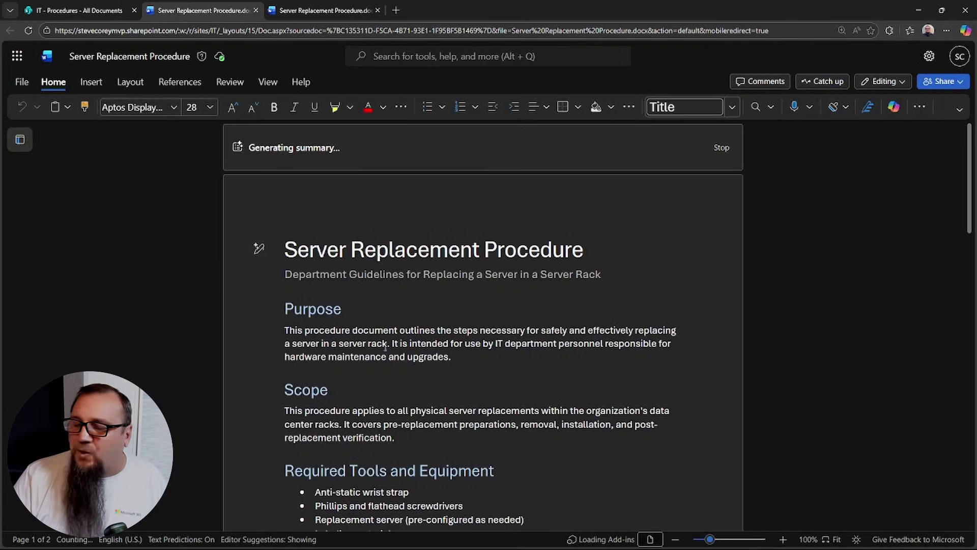
scroll(337, 308, "down", 3)
left_click(374, 258)
left_click(355, 370)
scroll(367, 306, "down", 5)
left_click(394, 250)
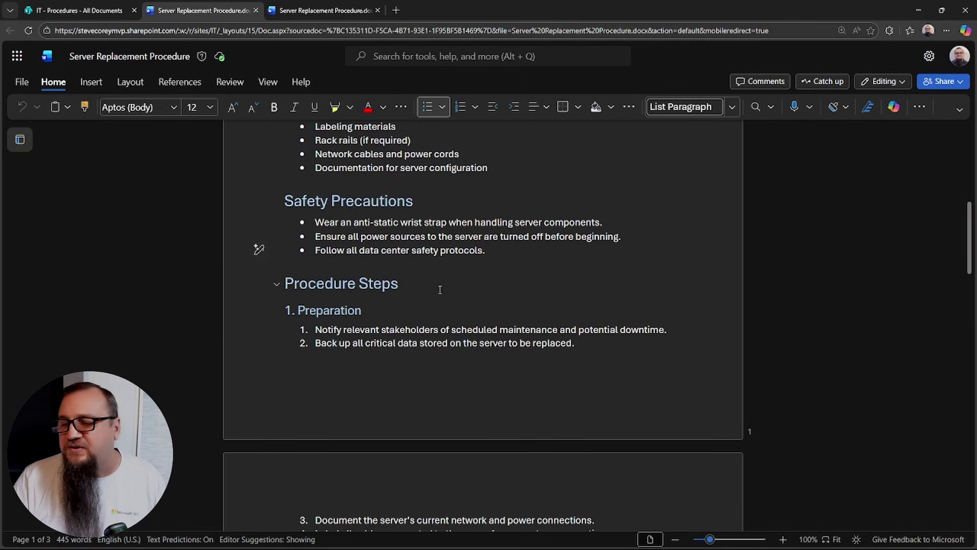
Read on through the Contacts section down to the Revision History table
scroll(369, 250, "down", 3)
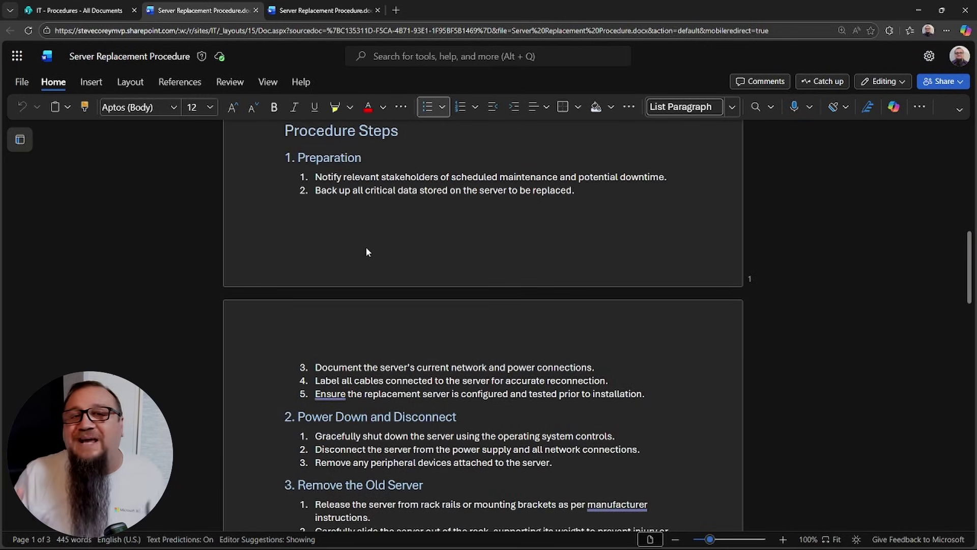
scroll(445, 277, "down", 9)
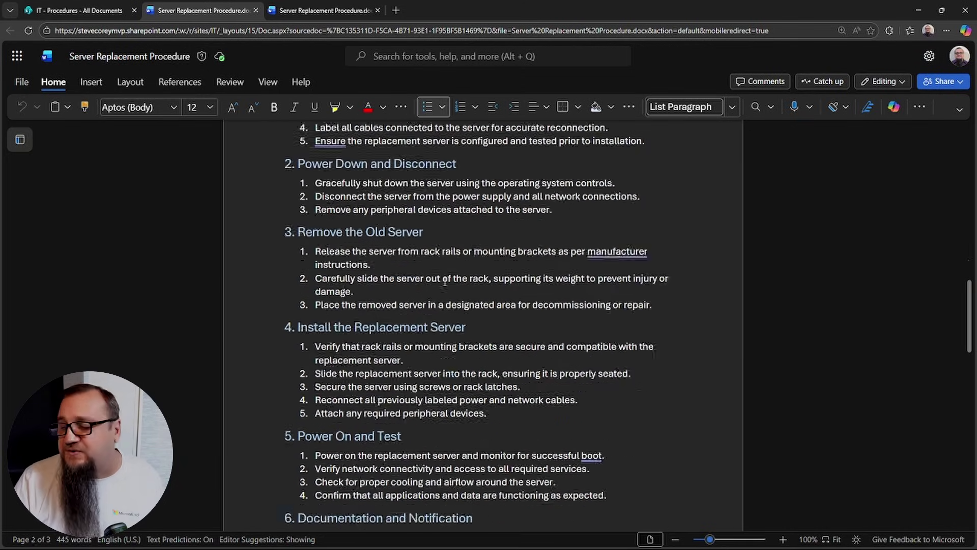
scroll(445, 281, "down", 3)
left_click(336, 265)
left_click(400, 286)
scroll(402, 311, "down", 4)
left_click(385, 279)
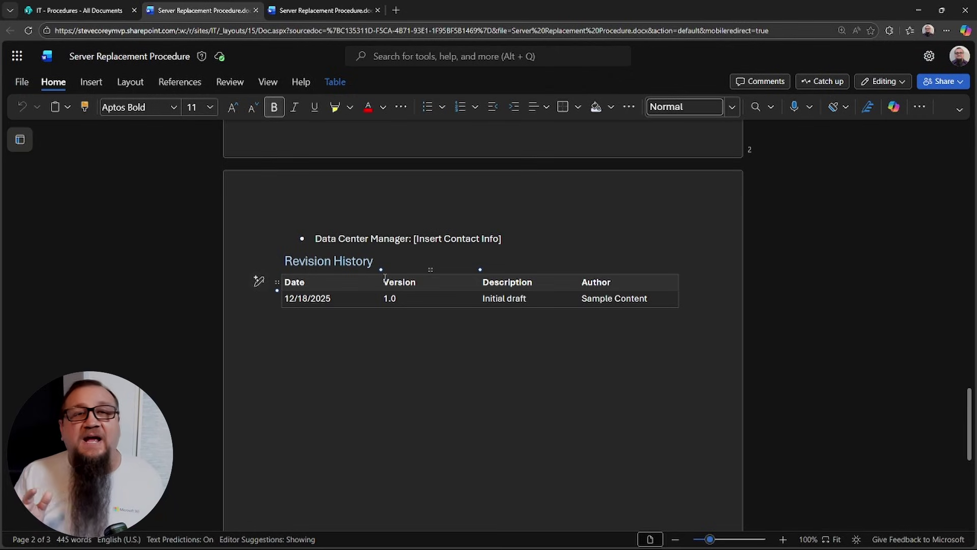
Close the Word document and try Set as approved, dismissing the prompt
left_click(256, 10)
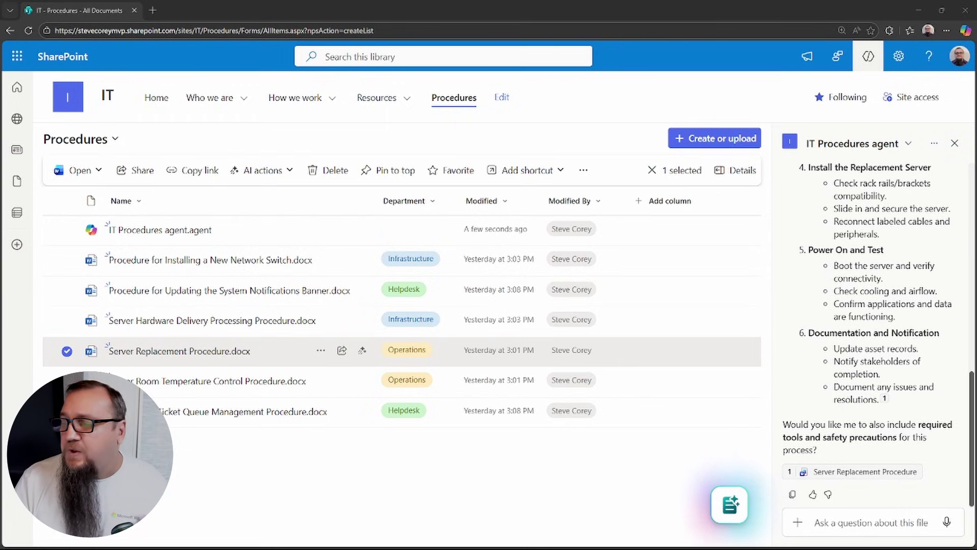
left_click(934, 143)
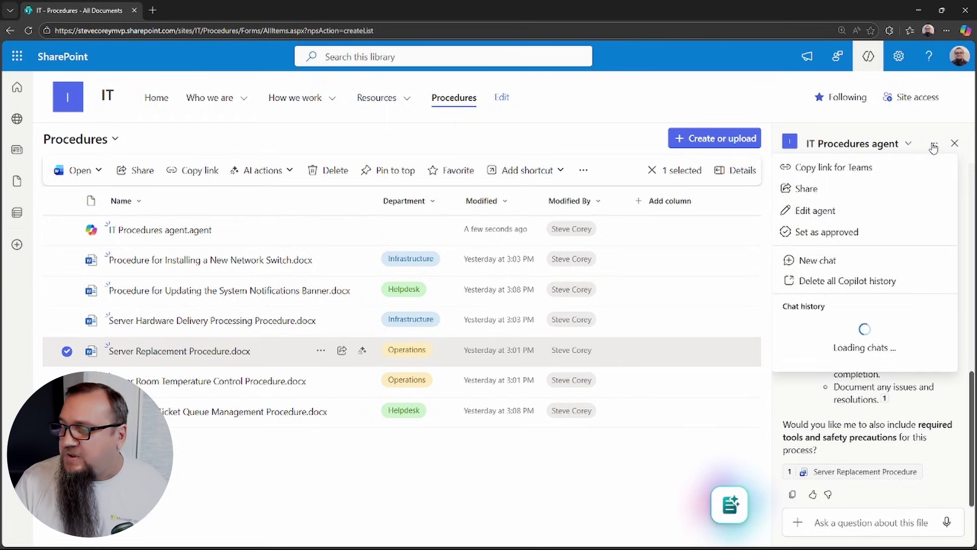
left_click(828, 233)
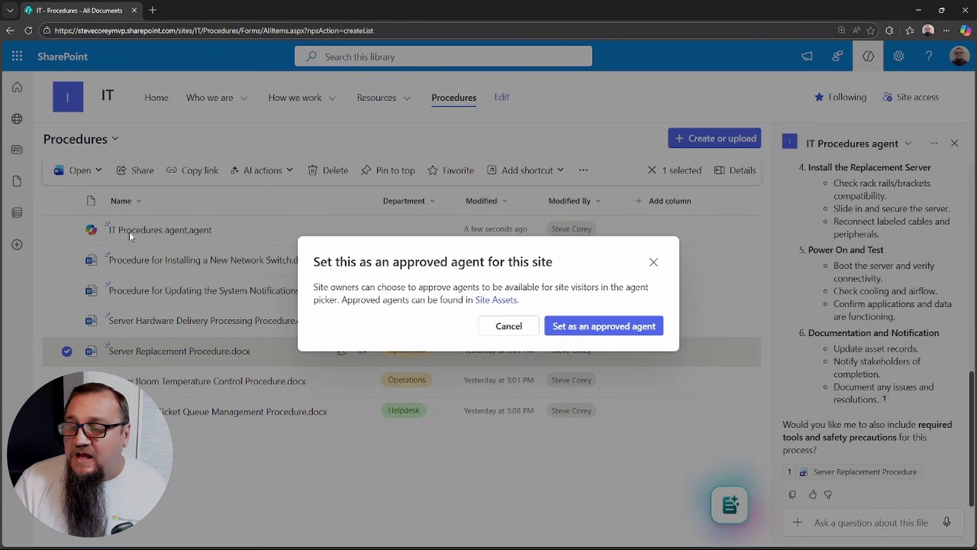
left_click(654, 262)
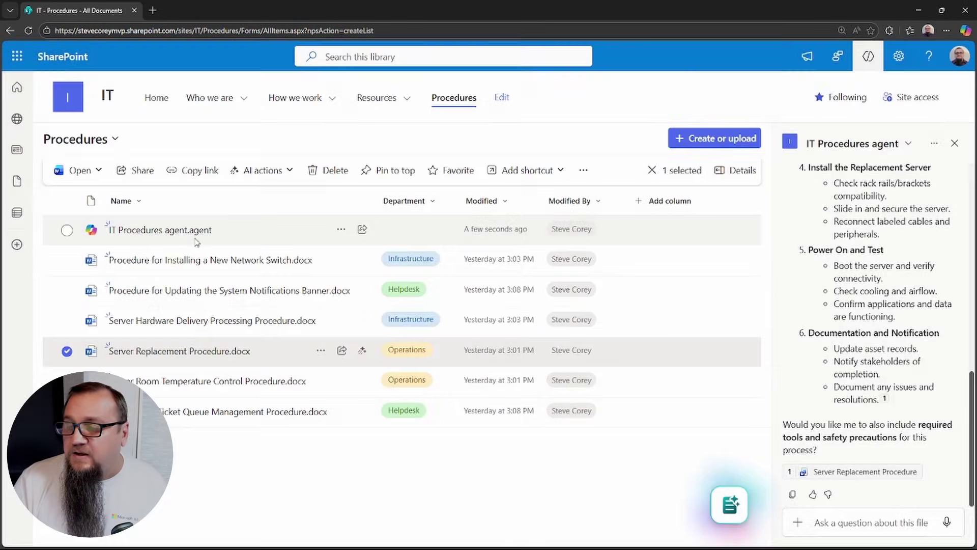
Select IT Procedures agent.agent and set it as an approved agent for the site
left_click(249, 234)
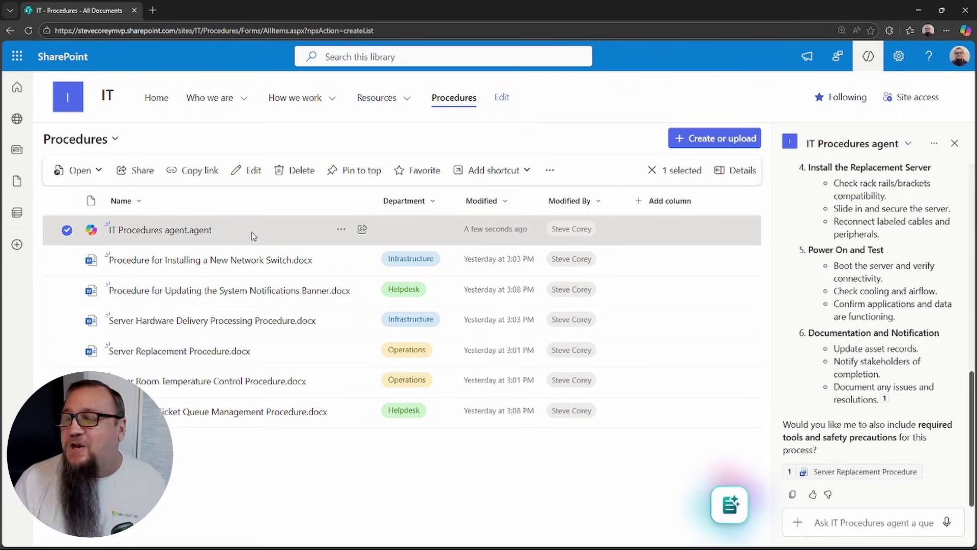
left_click(933, 143)
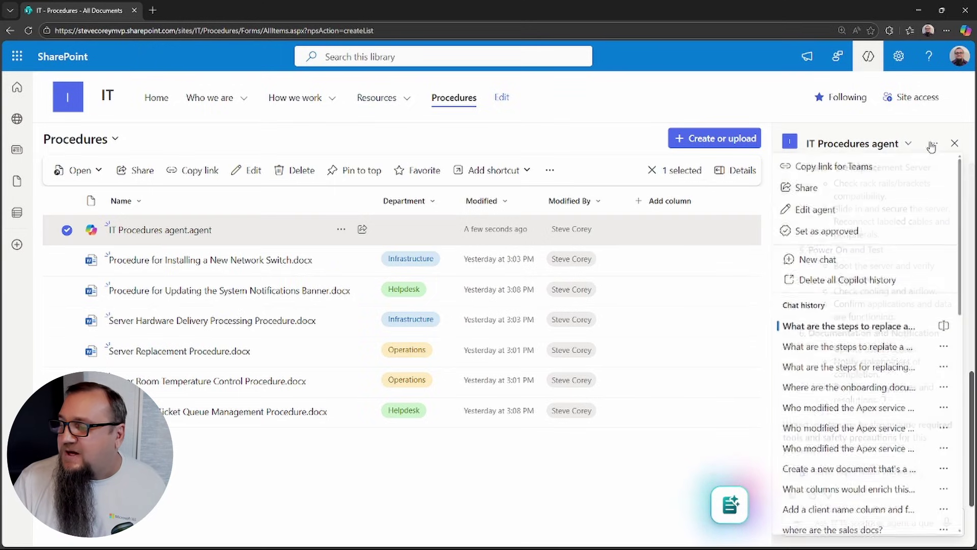
left_click(841, 233)
left_click(614, 329)
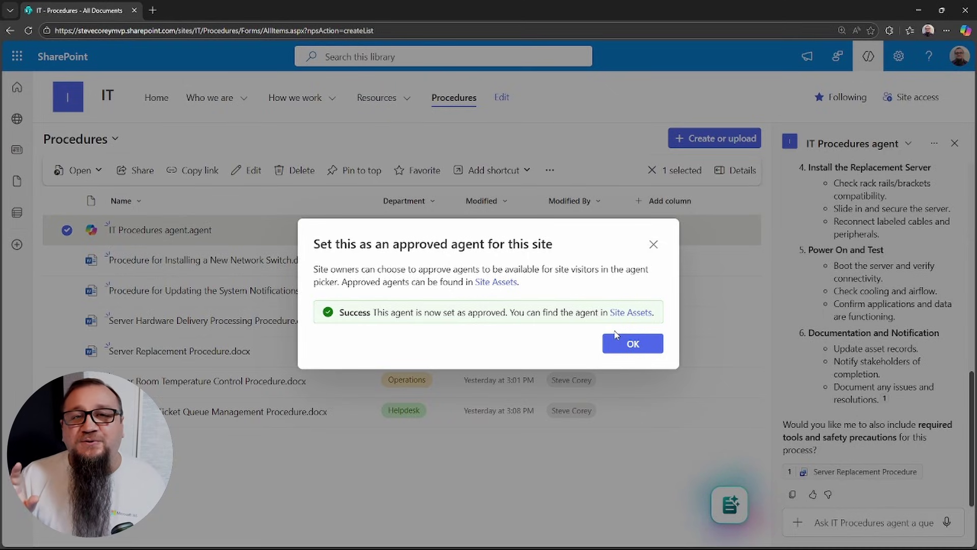
left_click(628, 345)
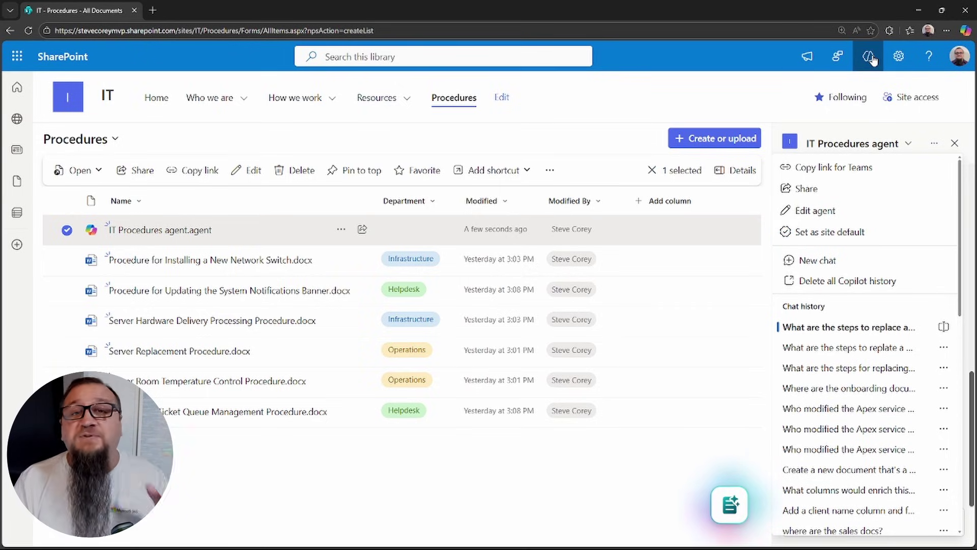
Choose Set as site default for the IT Procedures agent and confirm Set as default
left_click(811, 232)
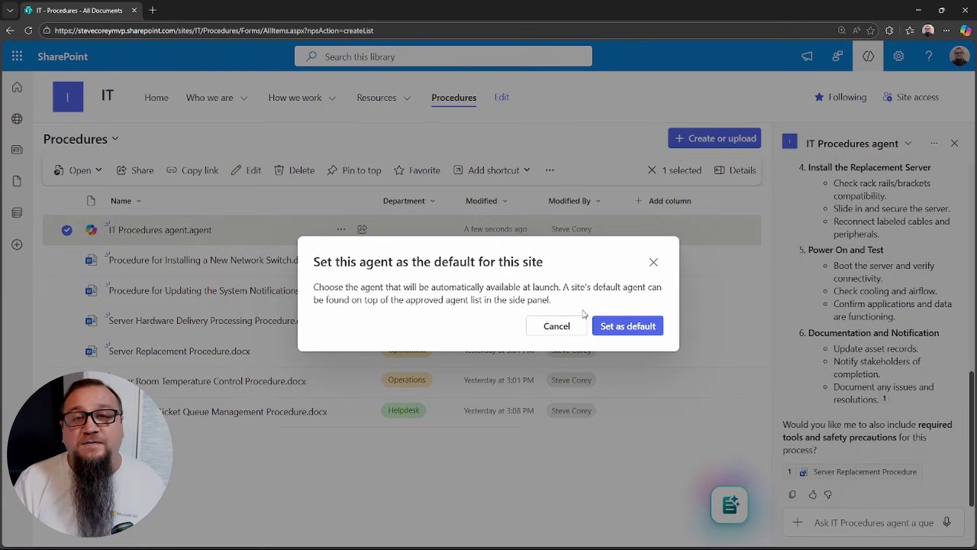
left_click(647, 326)
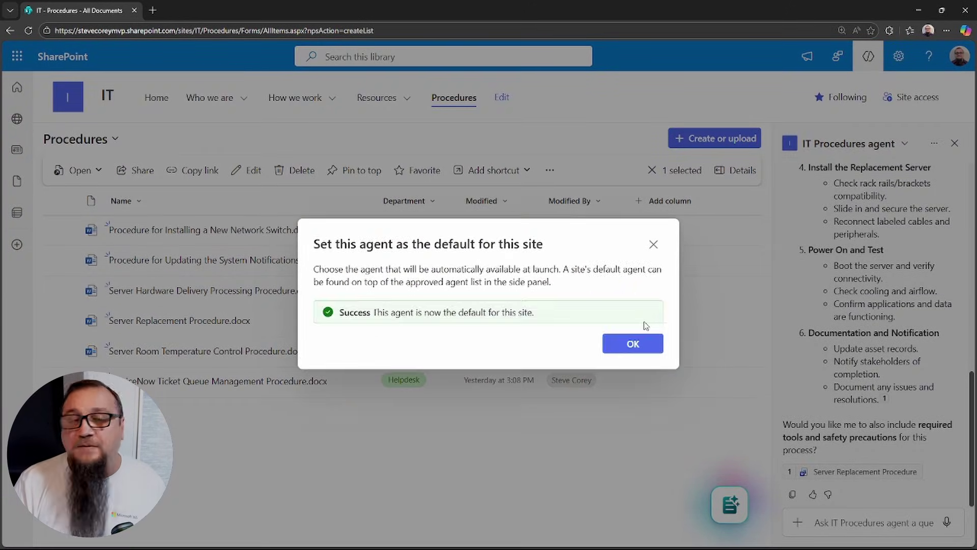